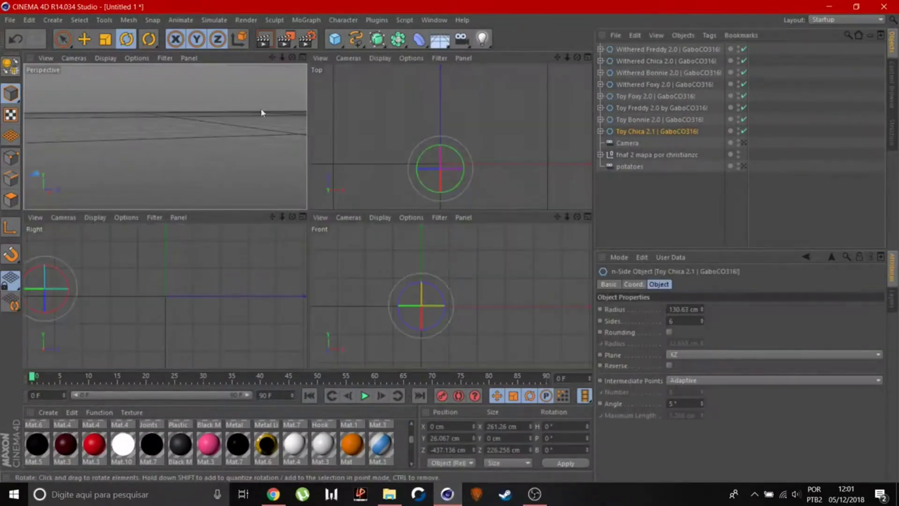
# Move Toy Chica into the hallway, turn her to face the camera and lower her onto the floor
pyautogui.press('e')
pyautogui.moveTo(456, 139); pyautogui.dragTo(395, 75)
pyautogui.middleClick(257, 179)
pyautogui.scroll(5, 280, 211)
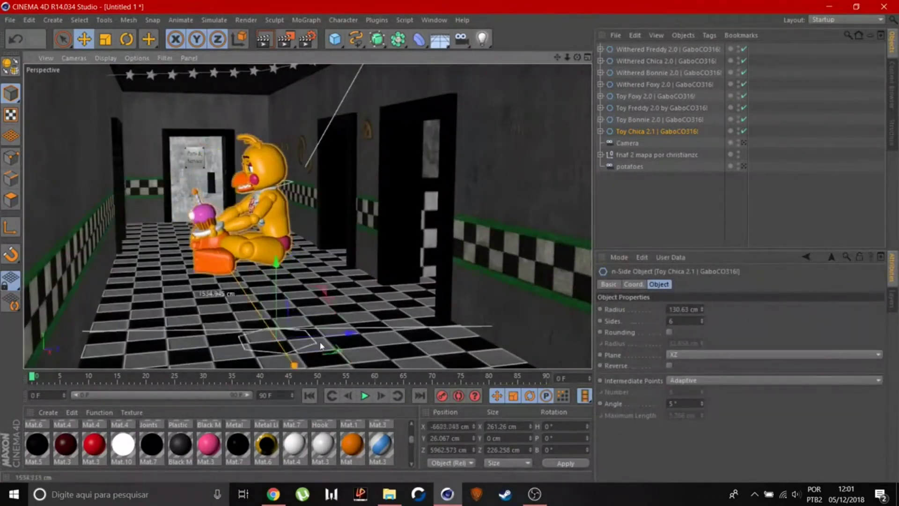
pyautogui.press('r')
pyautogui.moveTo(291, 359); pyautogui.dragTo(285, 360)
pyautogui.press('e')
pyautogui.moveTo(283, 291); pyautogui.dragTo(283, 334)
pyautogui.middleClick(332, 306)
pyautogui.moveTo(348, 77); pyautogui.dragTo(342, 74)
pyautogui.middleClick(285, 118)
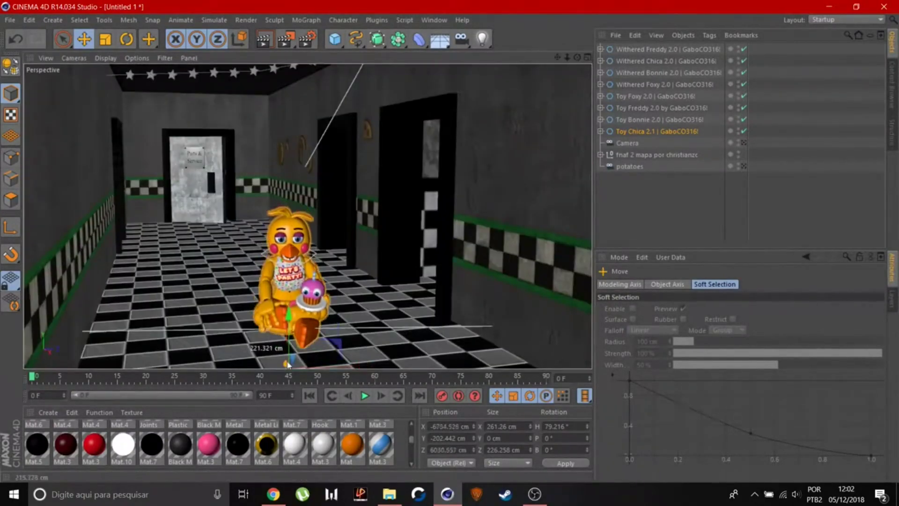
# Turn Toy Chica's head back upright and rotate her right eye
pyautogui.click(290, 232)
pyautogui.click(127, 40)
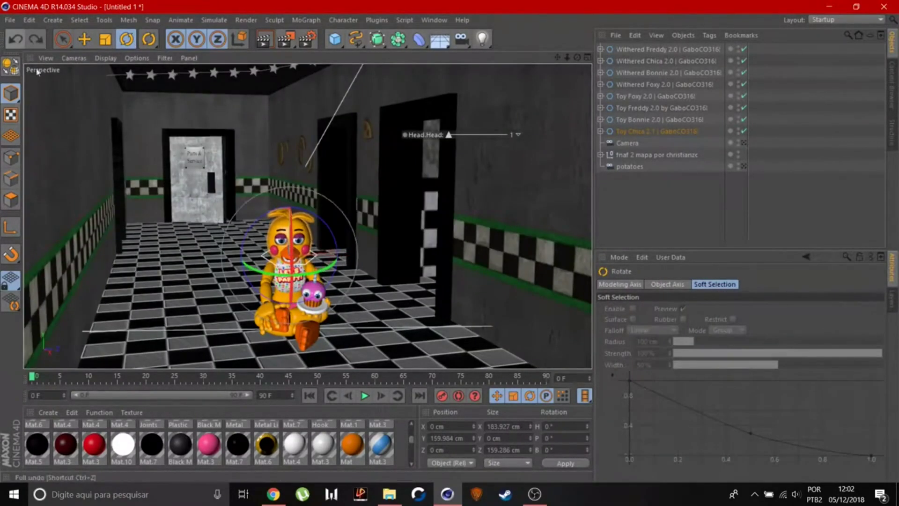
pyautogui.moveTo(335, 219); pyautogui.dragTo(293, 251)
pyautogui.click(280, 237)
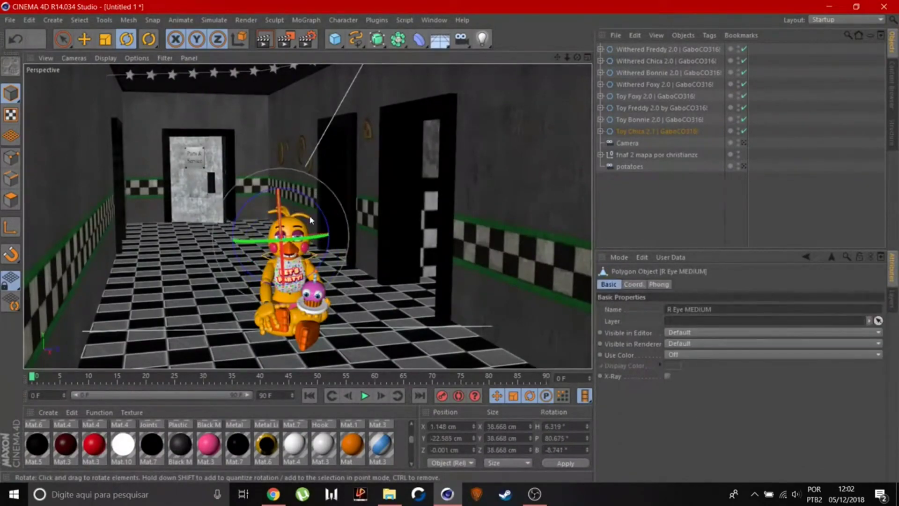
pyautogui.moveTo(298, 211); pyautogui.dragTo(300, 219)
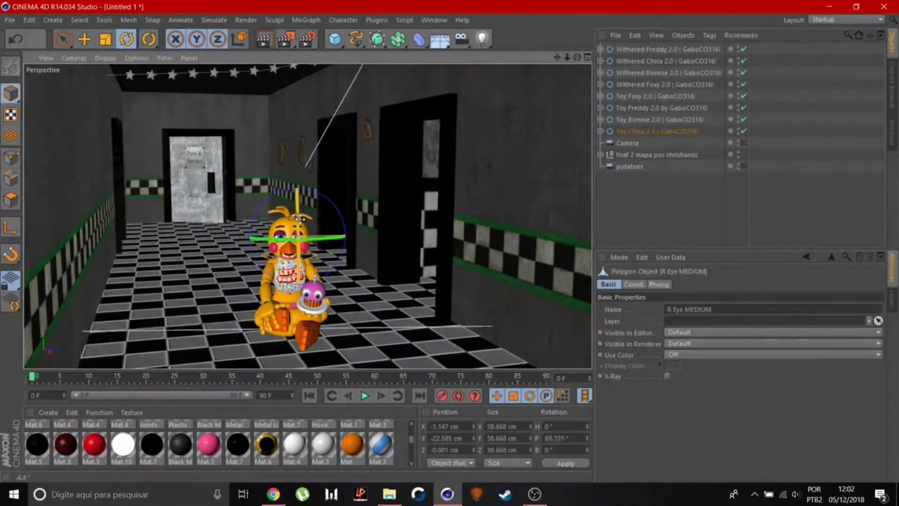
pyautogui.click(744, 143)
# Nudge Toy Chica's base object to refine her position in the hallway
pyautogui.click(337, 345)
pyautogui.press('e')
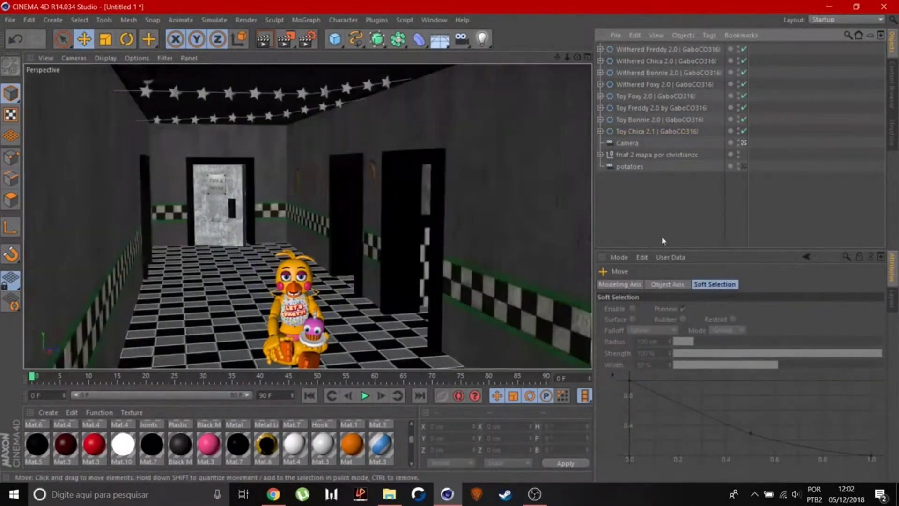
pyautogui.middleClick(337, 345)
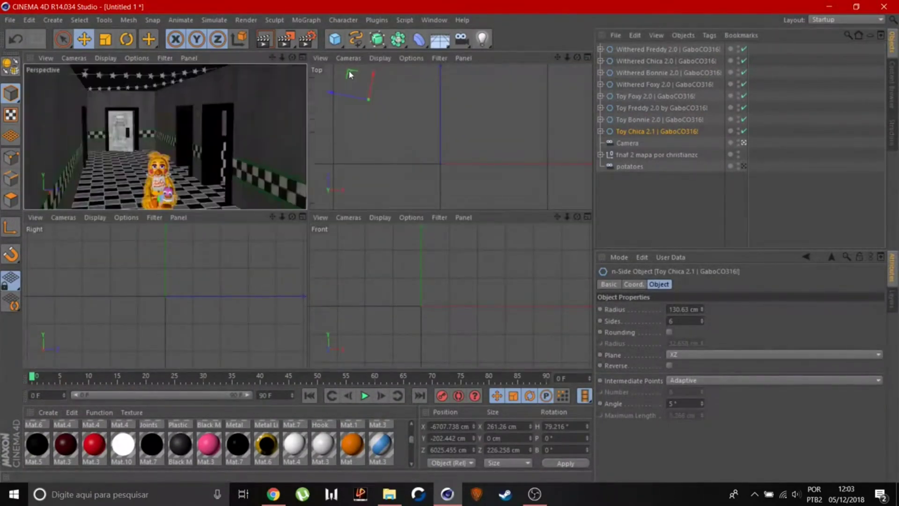
pyautogui.moveTo(355, 71); pyautogui.dragTo(349, 74)
pyautogui.middleClick(187, 141)
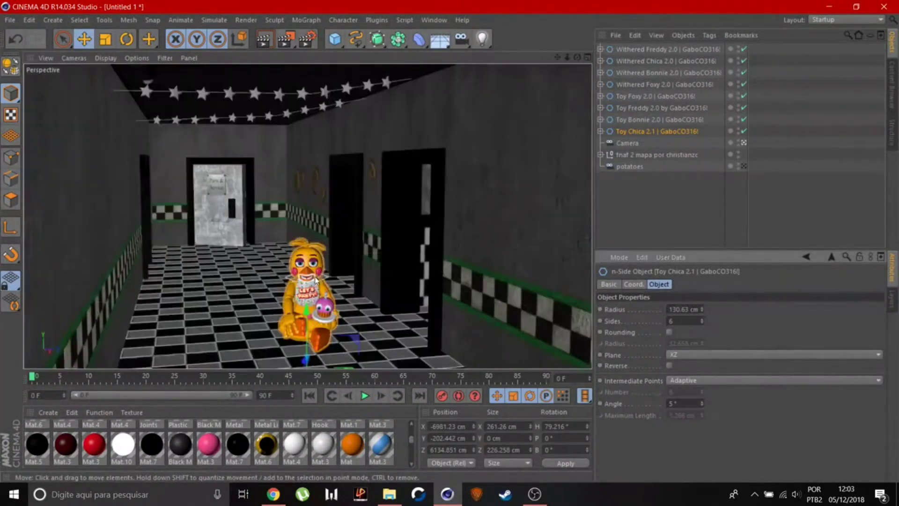
# Re-rotate Toy Chica's right eye to fine-tune her gaze
pyautogui.click(309, 267)
pyautogui.press('r')
pyautogui.click(299, 262)
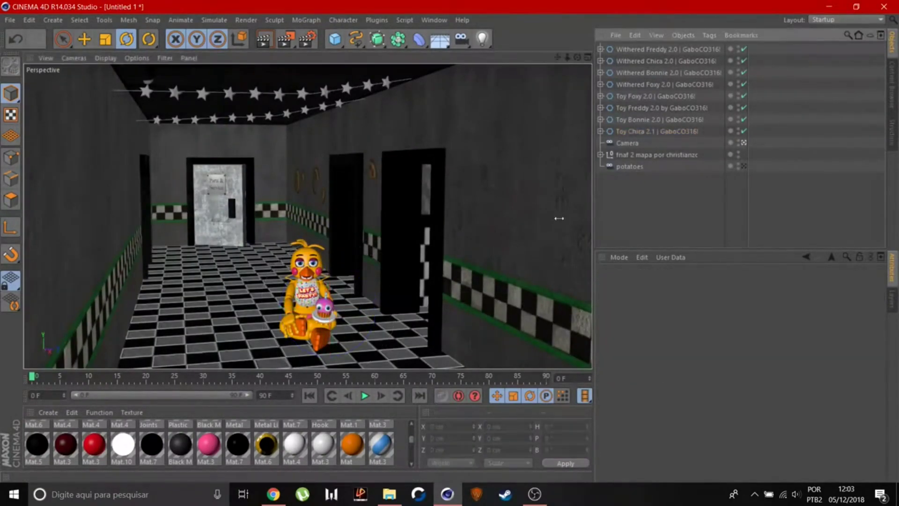
pyautogui.click(319, 269)
pyautogui.moveTo(323, 281); pyautogui.dragTo(326, 265)
# Move Toy Bonnie into the hallway and slide him beside Toy Chica
pyautogui.click(666, 218)
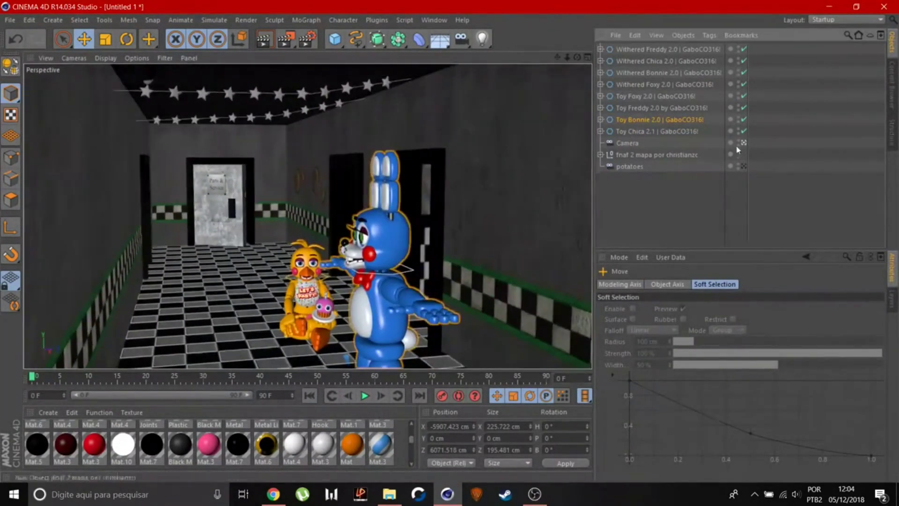
pyautogui.moveTo(416, 104)
pyautogui.mouseDown()
pyautogui.moveTo(366, 110)
pyautogui.moveTo(356, 100)
pyautogui.mouseUp()
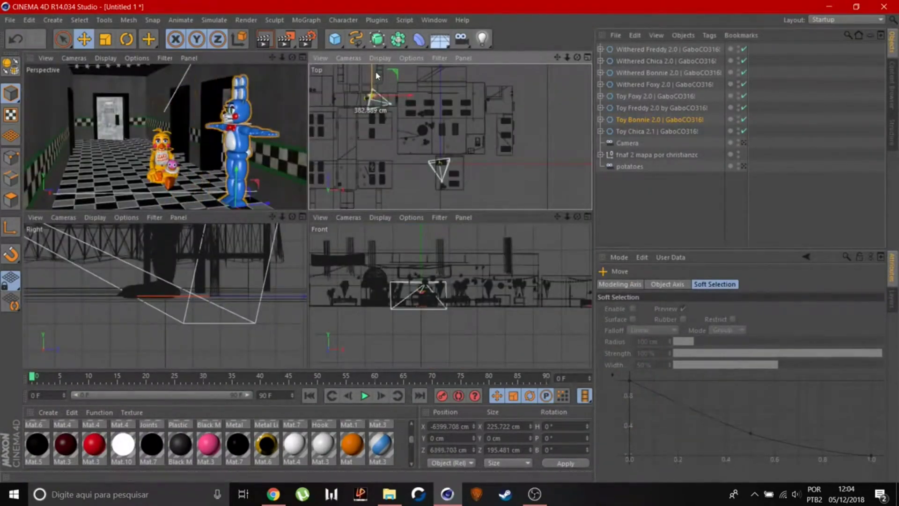
pyautogui.press('F1')
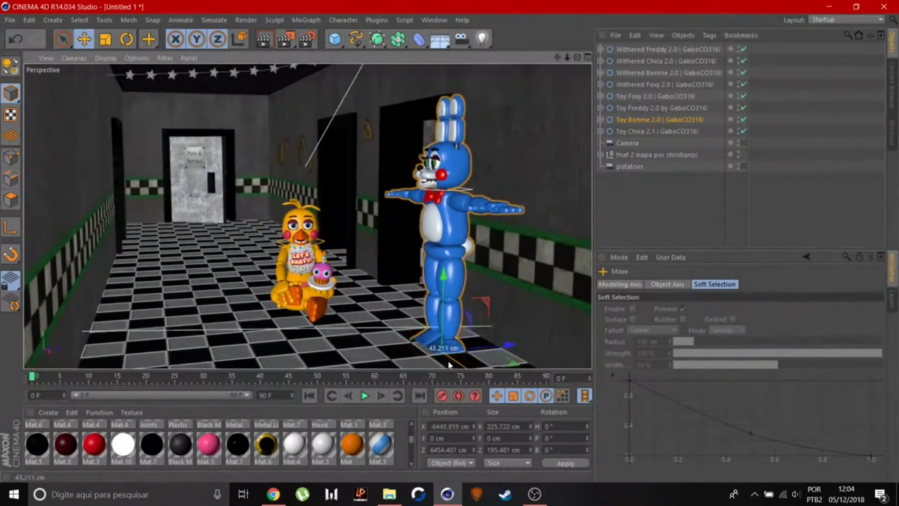
pyautogui.moveTo(517, 349)
pyautogui.mouseDown()
pyautogui.moveTo(523, 331)
pyautogui.moveTo(535, 331)
pyautogui.mouseUp()
# Lower Toy Bonnie's arm to his side and bend the elbow
pyautogui.click(520, 200)
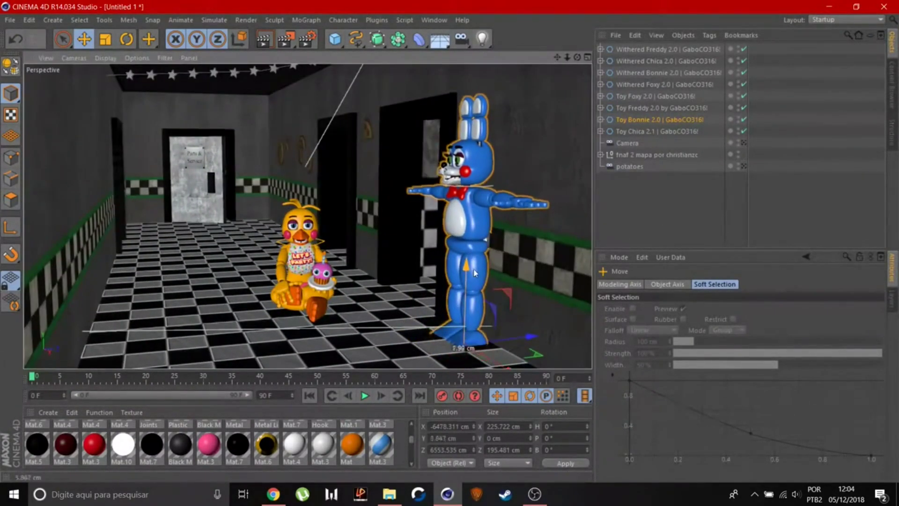
pyautogui.click(125, 39)
pyautogui.keyDown('alt'); pyautogui.moveTo(328, 211); pyautogui.dragTo(351, 234); pyautogui.keyUp('alt')
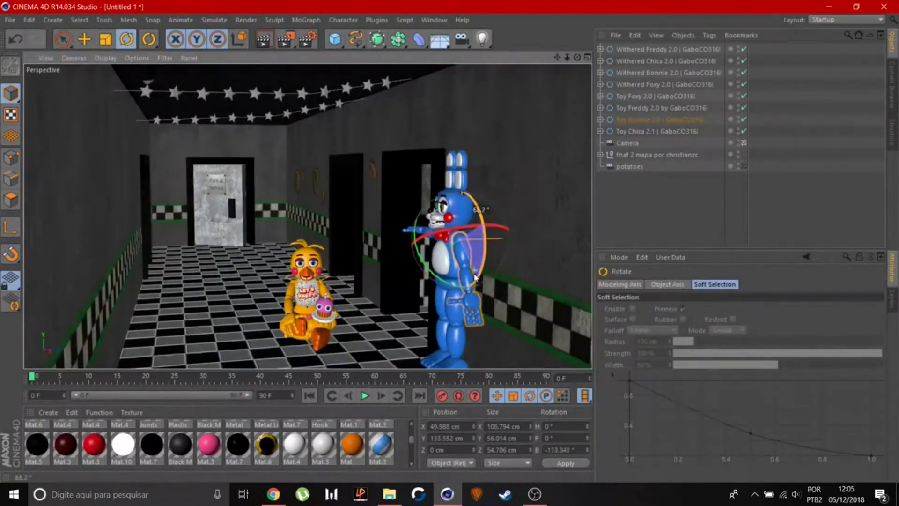
pyautogui.click(464, 266)
pyautogui.moveTo(485, 281); pyautogui.dragTo(487, 255)
pyautogui.scroll(2, 468, 267)
pyautogui.scroll(3, 447, 276)
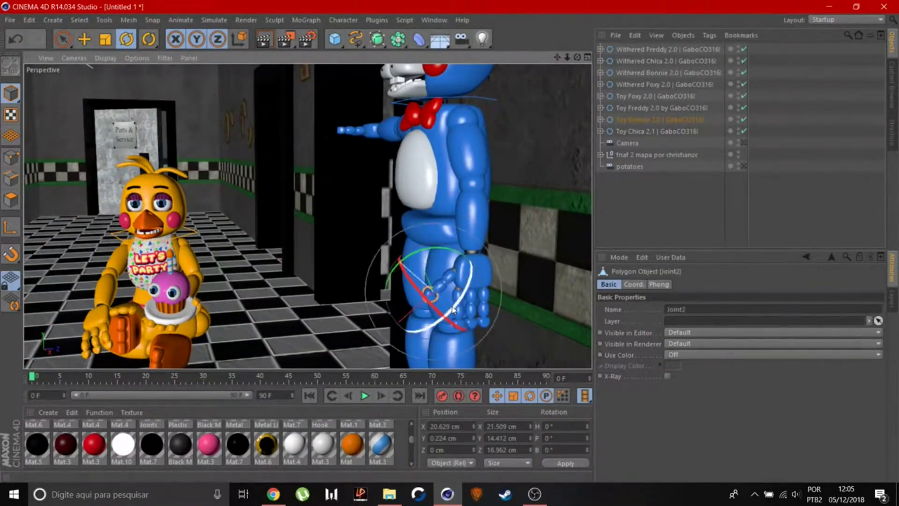
# Curl Toy Bonnie's finger joints and check the pose through the scene camera
pyautogui.click(452, 304)
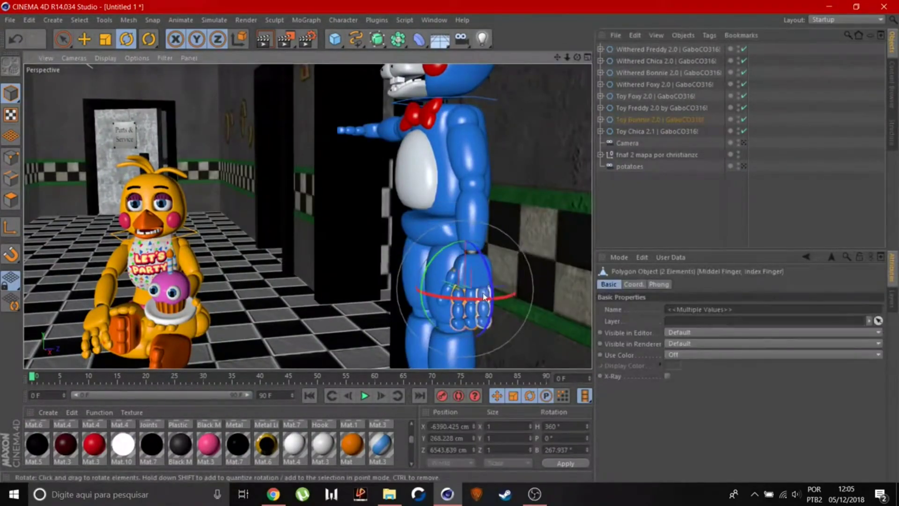
pyautogui.keyDown('shift'); pyautogui.click(474, 314); pyautogui.keyUp('shift')
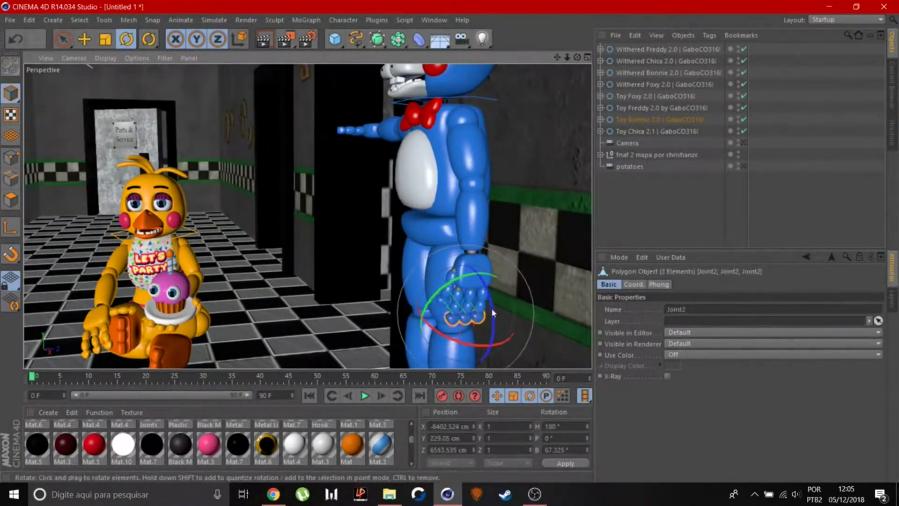
pyautogui.click(451, 295)
pyautogui.click(638, 221)
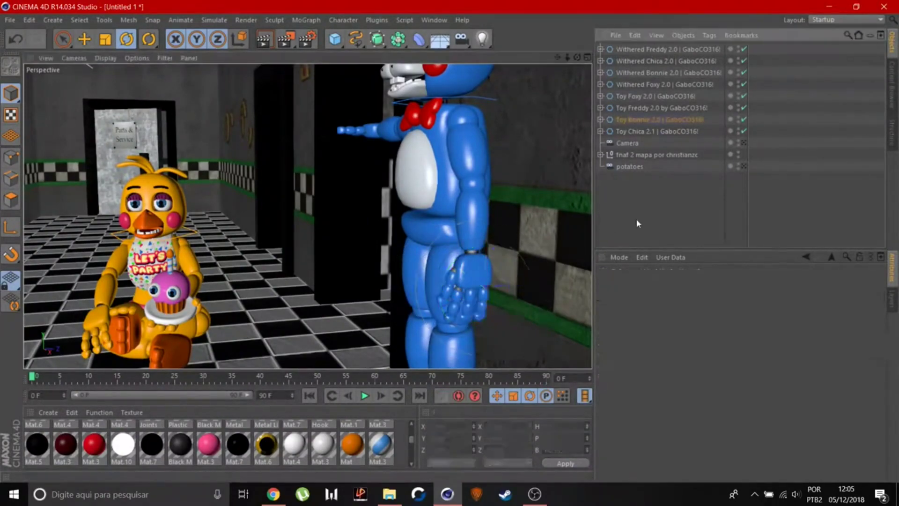
pyautogui.click(743, 142)
# Tilt Toy Bonnie's left ear slightly and raise his right arm
pyautogui.click(455, 187)
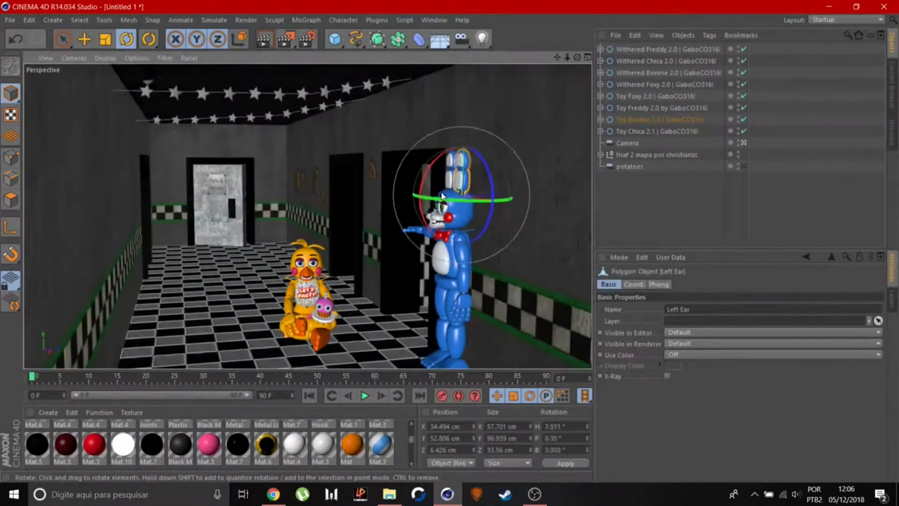
pyautogui.moveTo(412, 174); pyautogui.dragTo(427, 150)
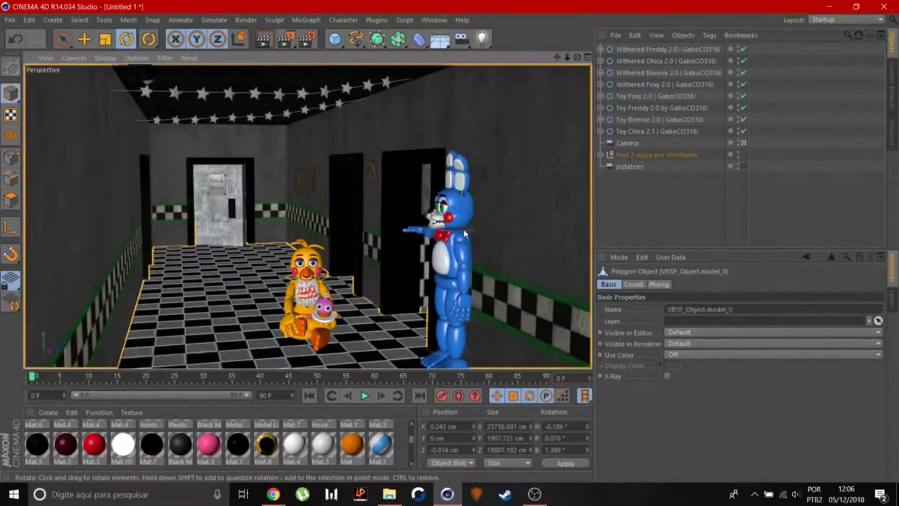
pyautogui.click(412, 229)
pyautogui.moveTo(473, 236); pyautogui.dragTo(544, 258)
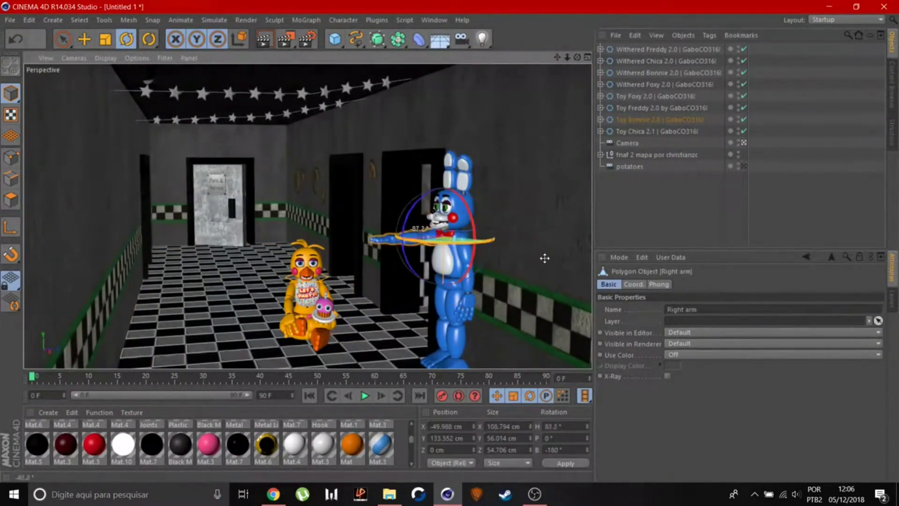
pyautogui.click(630, 120)
pyautogui.scroll(3, 388, 180)
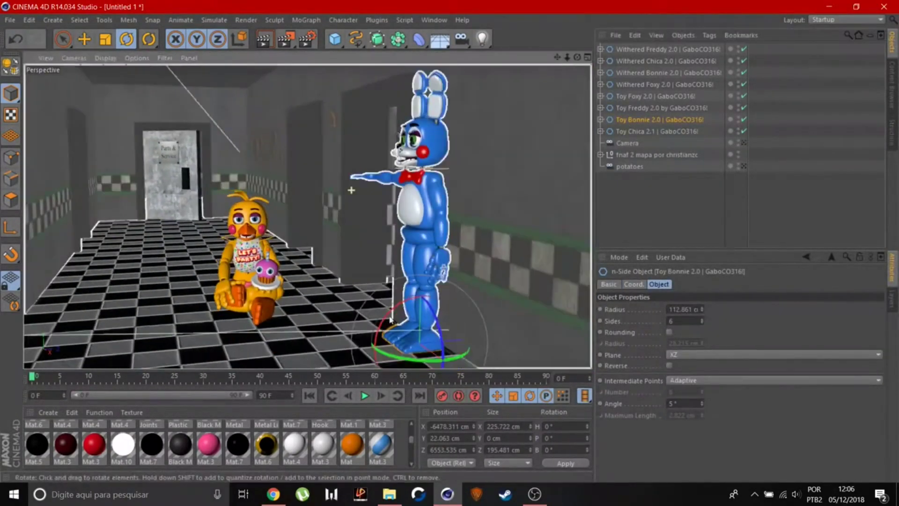
pyautogui.scroll(2, 388, 181)
# Spread Bonnie's raised-hand fingers by bending pinky and index, undoing the last two tweaks
pyautogui.click(388, 181)
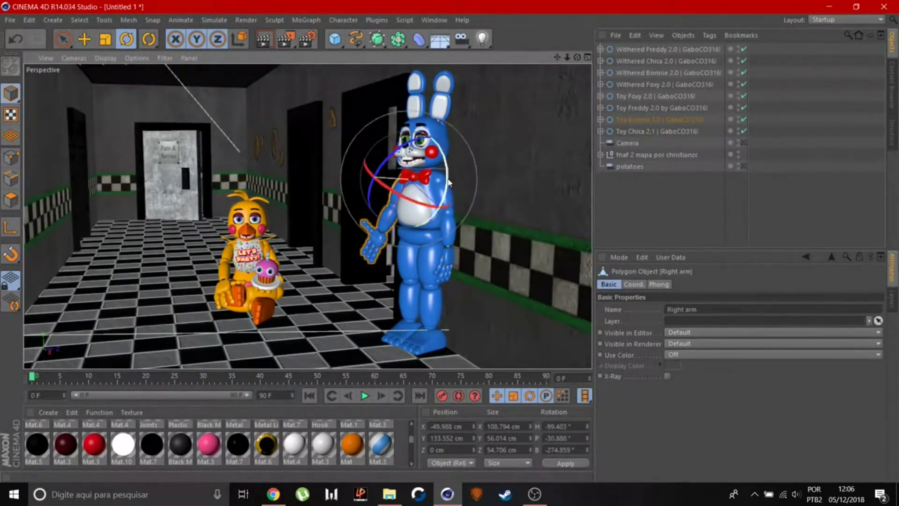
pyautogui.scroll(4, 400, 178)
pyautogui.scroll(3, 399, 178)
pyautogui.click(402, 140)
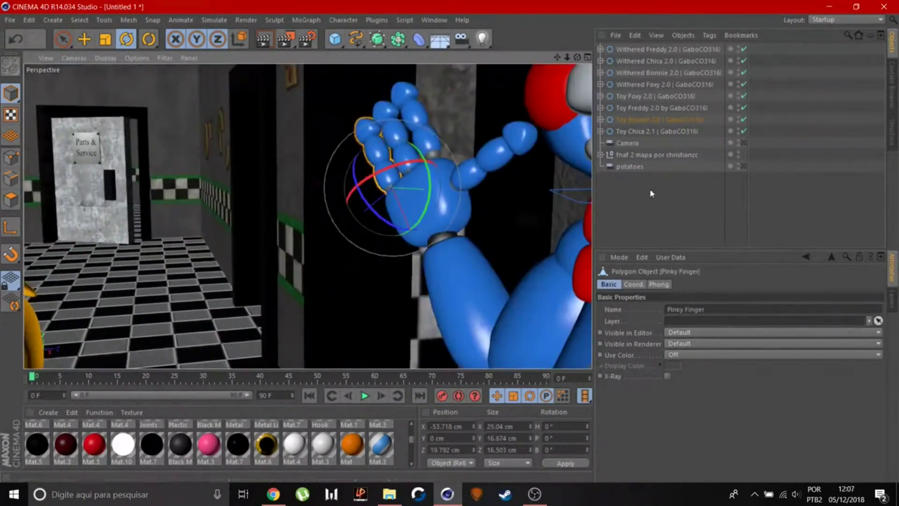
pyautogui.moveTo(390, 172); pyautogui.dragTo(360, 149)
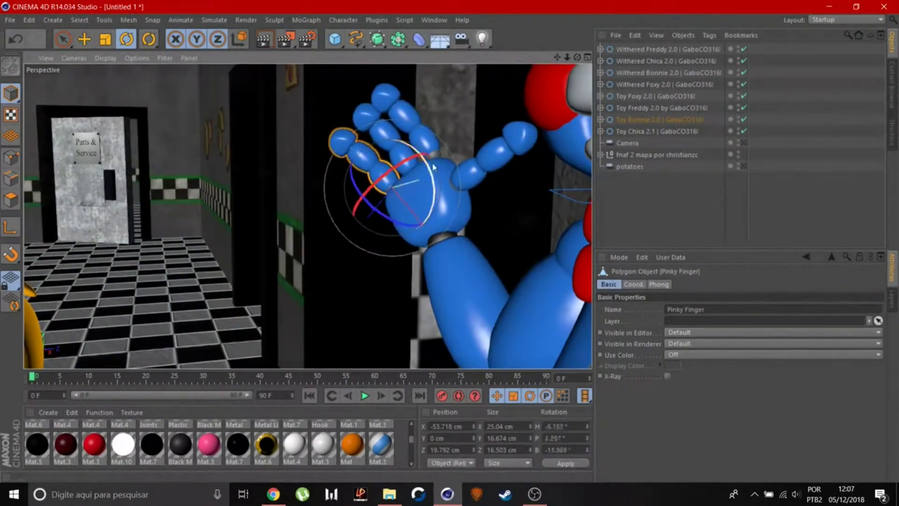
pyautogui.click(433, 166)
pyautogui.moveTo(471, 151); pyautogui.dragTo(477, 161)
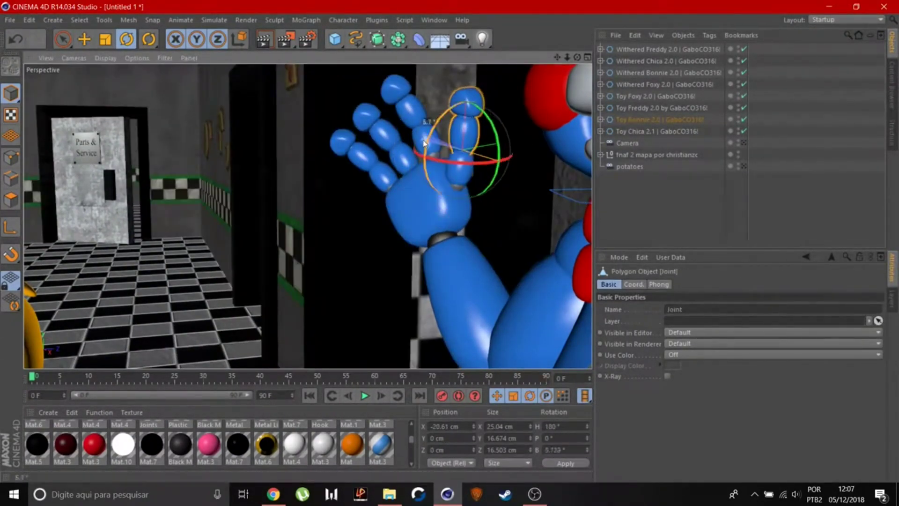
pyautogui.hotkey('ctrl', 'z')
pyautogui.hotkey('ctrl', 'z')
pyautogui.hotkey('ctrl', 'z')
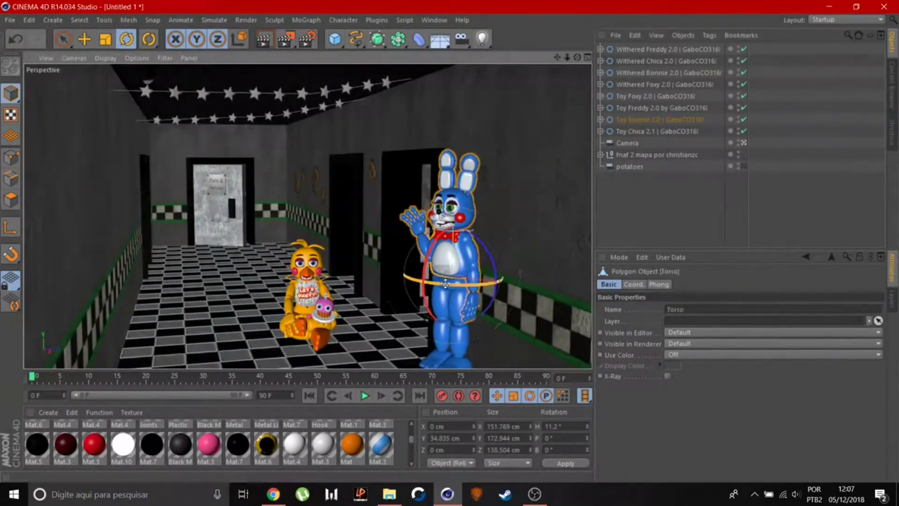
pyautogui.hotkey('ctrl', 'z')
pyautogui.click(6, 41)
# Shift Toy Bonnie slightly in the hallway and pick his head for rotating
pyautogui.click(84, 39)
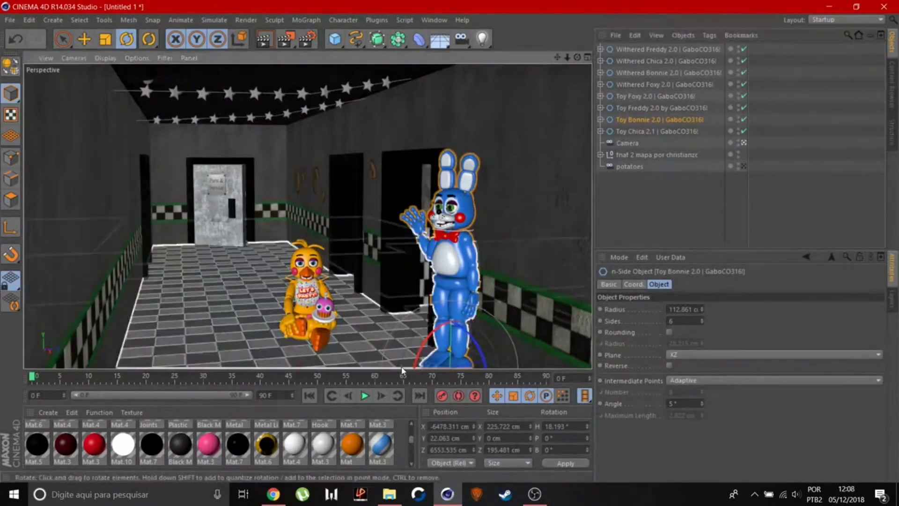
pyautogui.moveTo(475, 348)
pyautogui.mouseDown()
pyautogui.moveTo(512, 368)
pyautogui.moveTo(527, 280)
pyautogui.mouseUp()
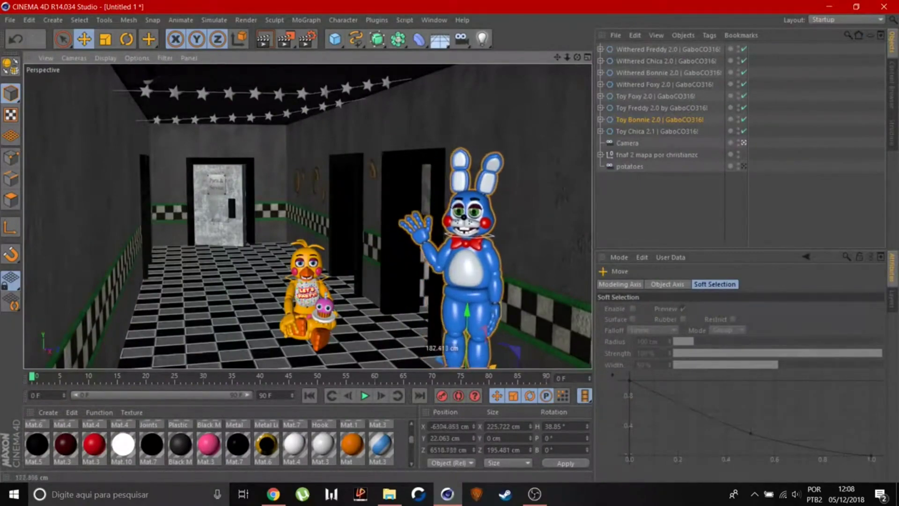
pyautogui.press('r')
pyautogui.click(500, 256)
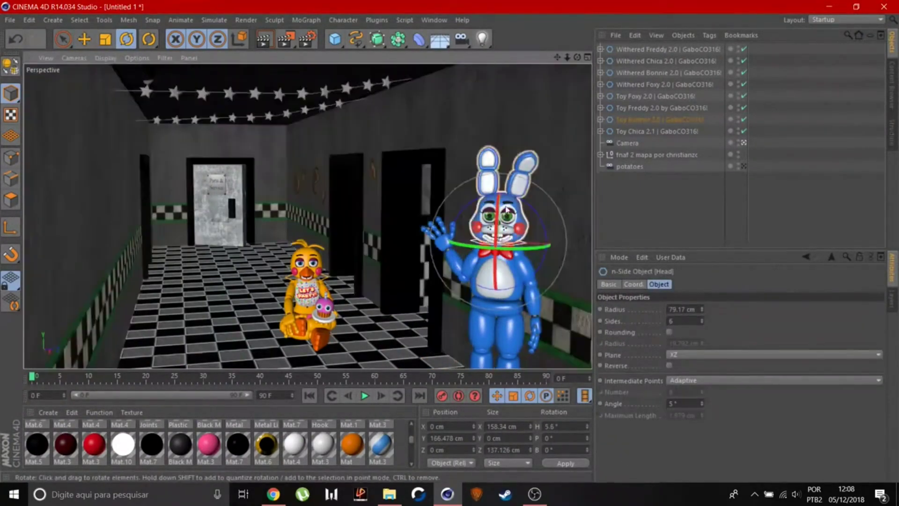
# Lower Toy Bonnie's right bottom eyelid for a sleepy look
pyautogui.click(491, 214)
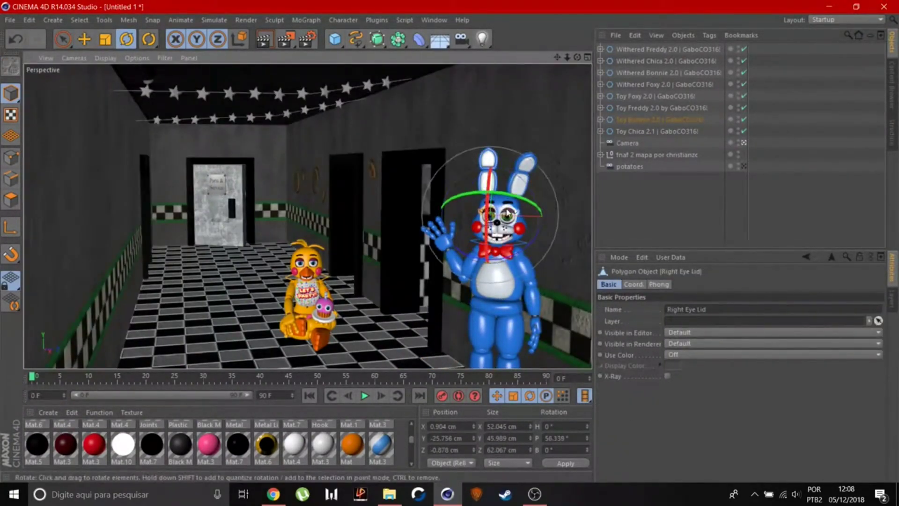
pyautogui.click(629, 213)
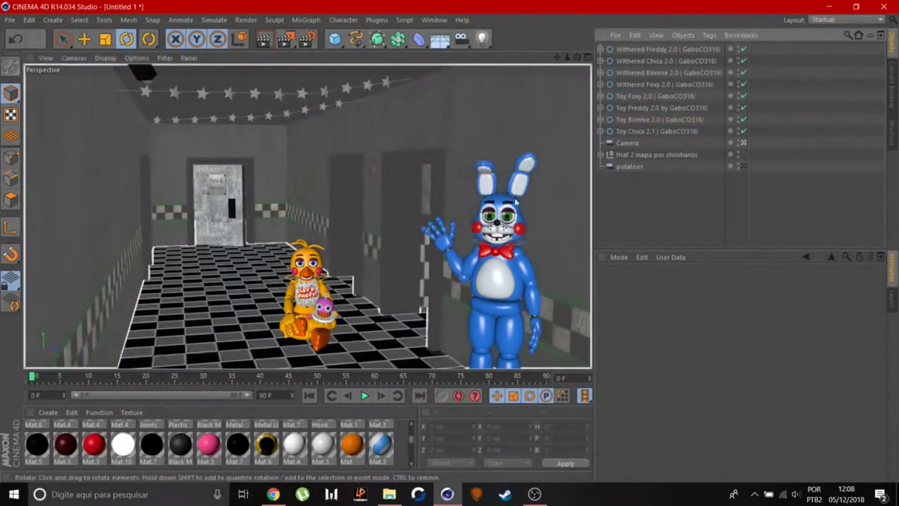
pyautogui.click(496, 197)
pyautogui.click(629, 212)
pyautogui.click(500, 230)
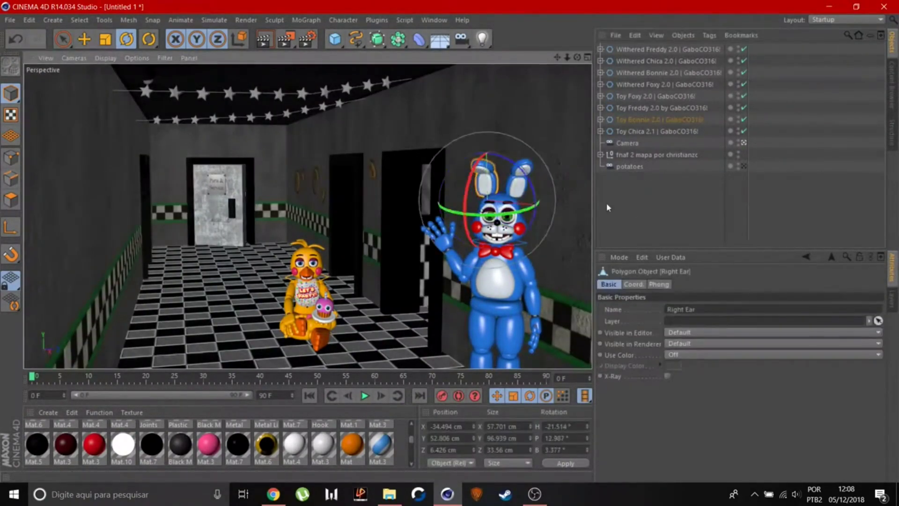
pyautogui.click(304, 277)
pyautogui.click(744, 143)
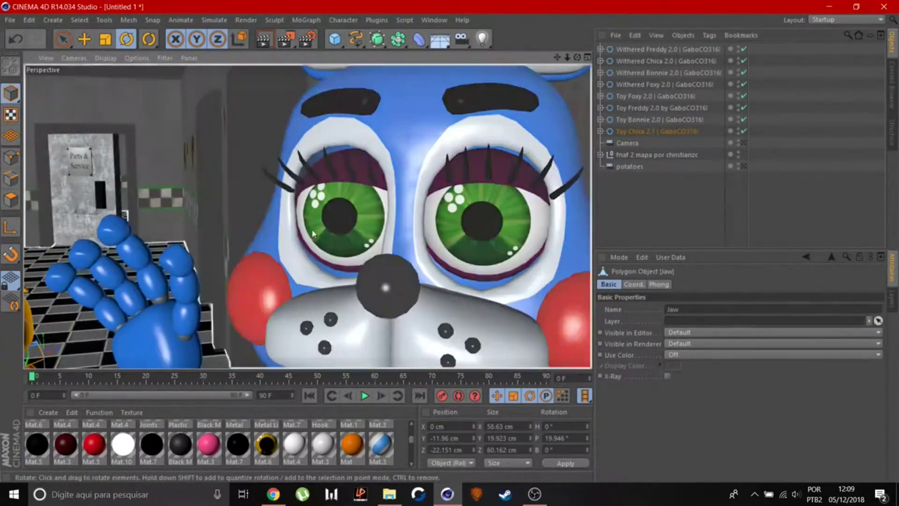
pyautogui.click(475, 170)
pyautogui.moveTo(479, 208); pyautogui.dragTo(477, 225)
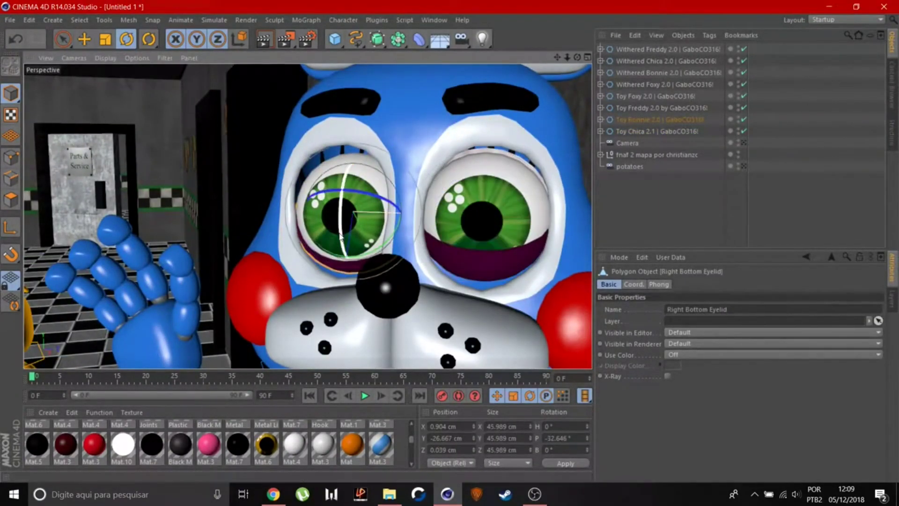
# Rotate Toy Chica's right bottom eyelid to half-close her eye
pyautogui.click(328, 244)
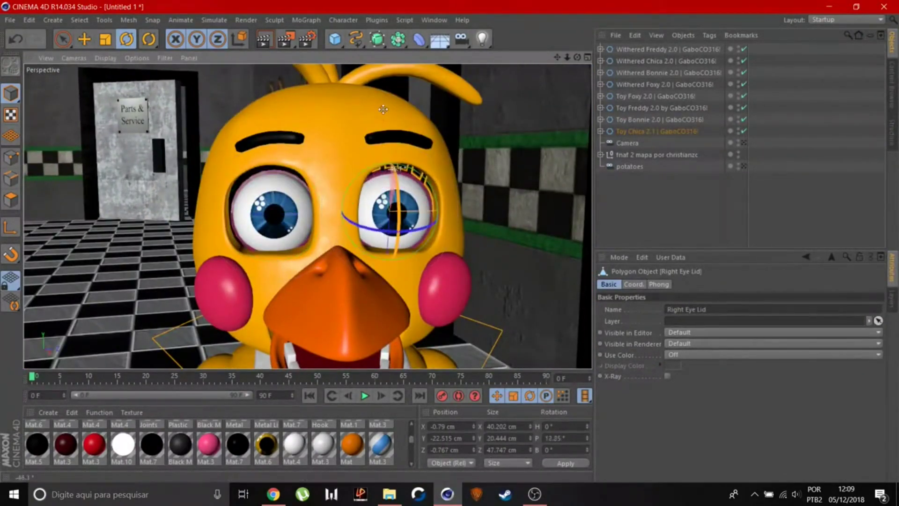
pyautogui.click(272, 236)
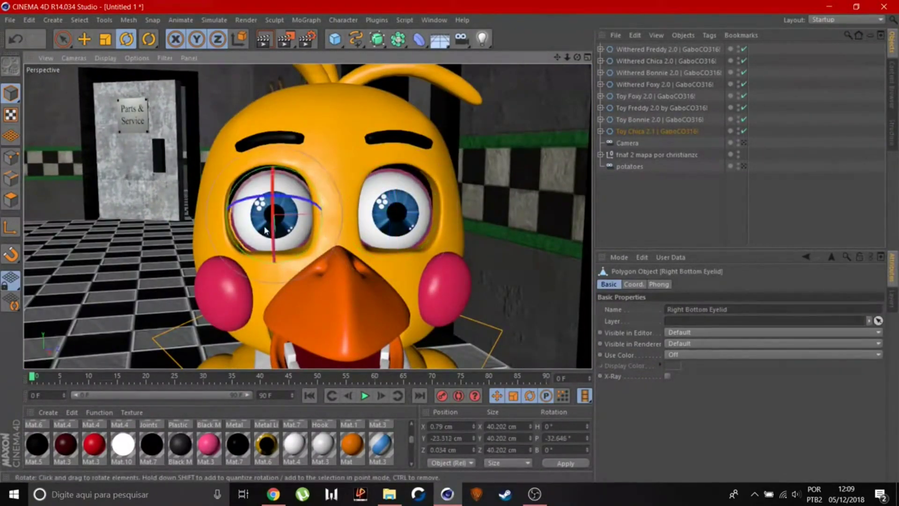
pyautogui.moveTo(398, 236); pyautogui.dragTo(409, 195)
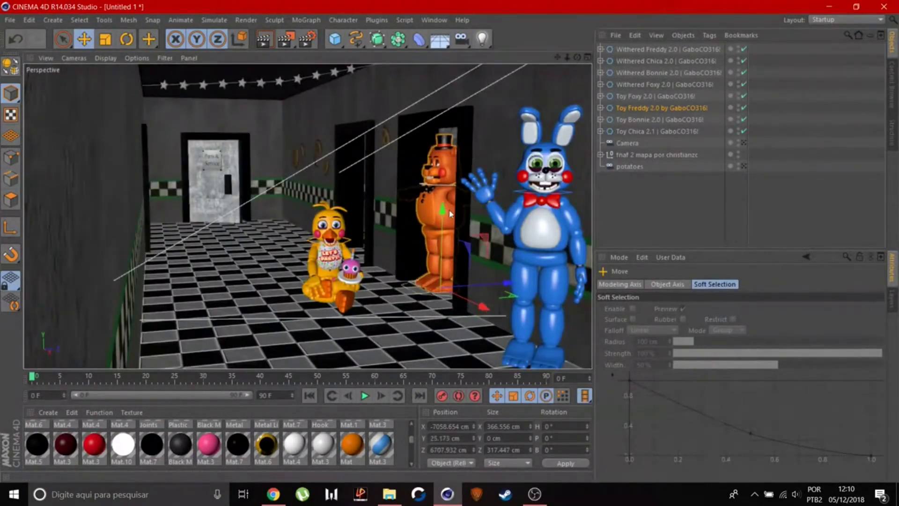
# Select Toy Freddy in the doorway and tilt his head with Rotate
pyautogui.click(442, 220)
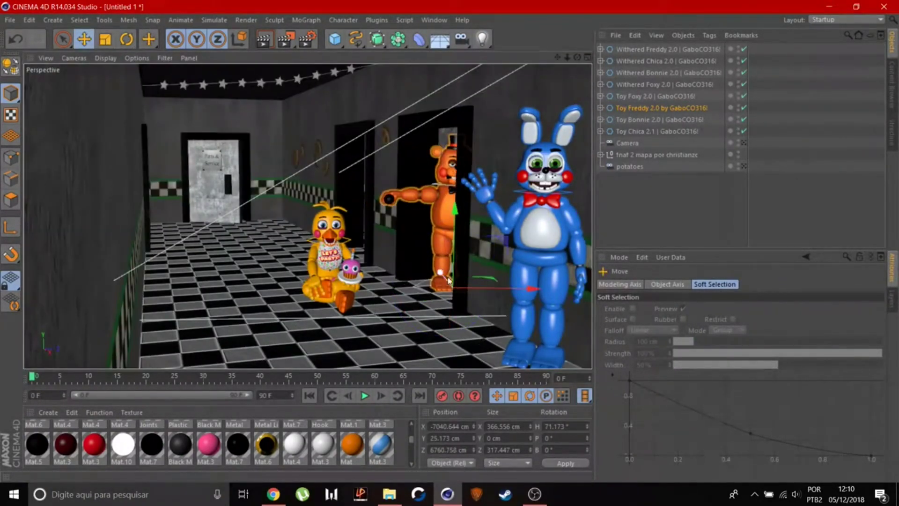
pyautogui.click(84, 39)
pyautogui.click(126, 39)
pyautogui.scroll(5, 411, 177)
pyautogui.scroll(3, 412, 177)
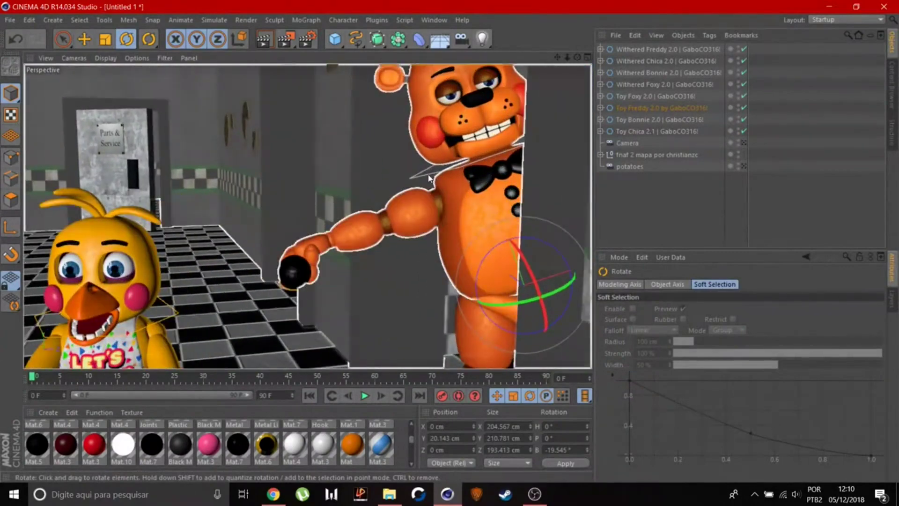
pyautogui.click(414, 180)
pyautogui.scroll(3, 412, 181)
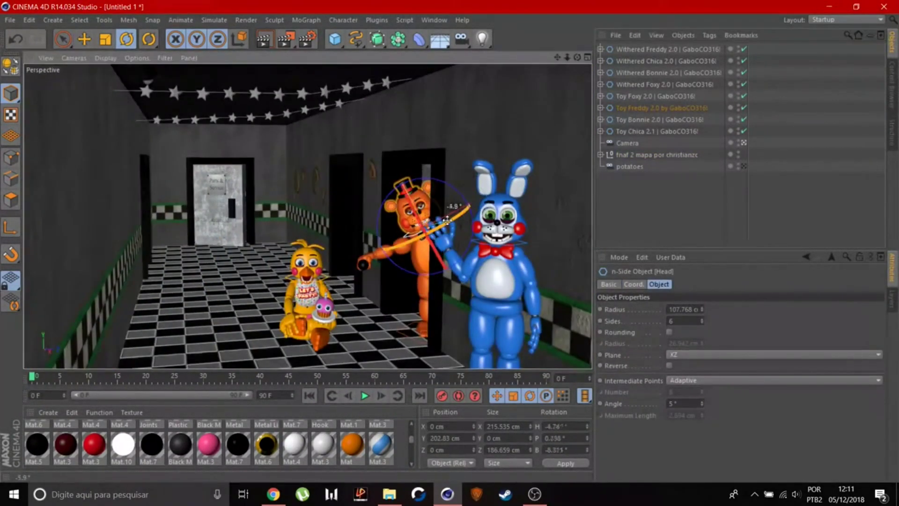
# Adjust Toy Freddy's right eyelid
pyautogui.click(642, 202)
pyautogui.scroll(5, 422, 188)
pyautogui.click(443, 165)
pyautogui.scroll(4, 421, 150)
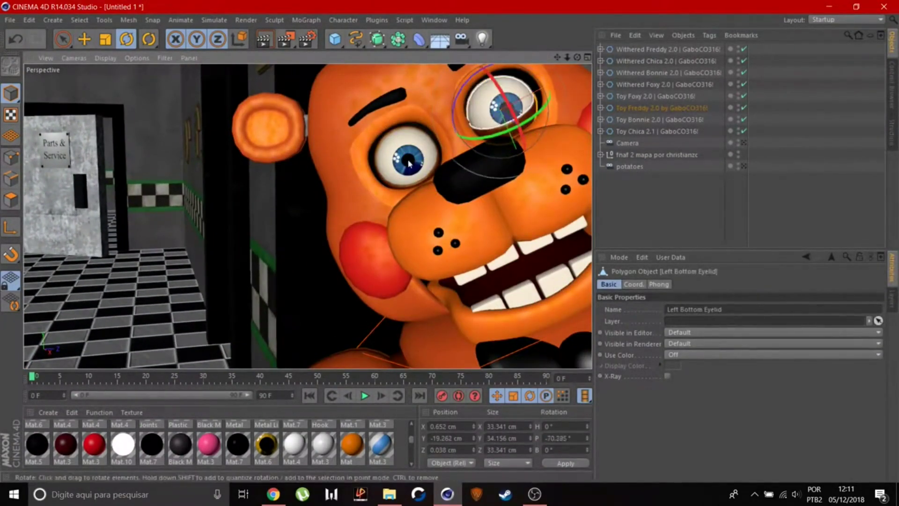
pyautogui.scroll(-5, 404, 144)
pyautogui.scroll(-3, 404, 144)
# Fold Toy Freddy's arm up toward his body and tweak his eye, undoing stray changes
pyautogui.click(464, 80)
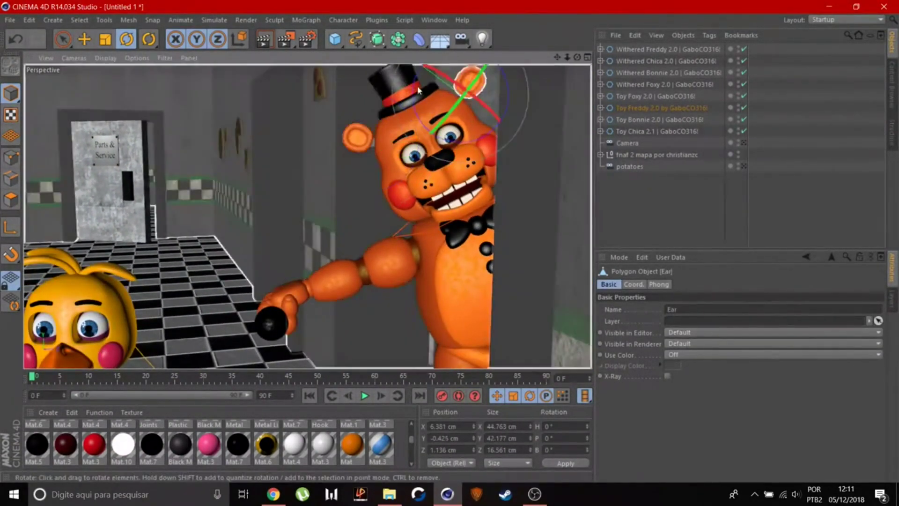
pyautogui.moveTo(375, 279); pyautogui.dragTo(430, 287)
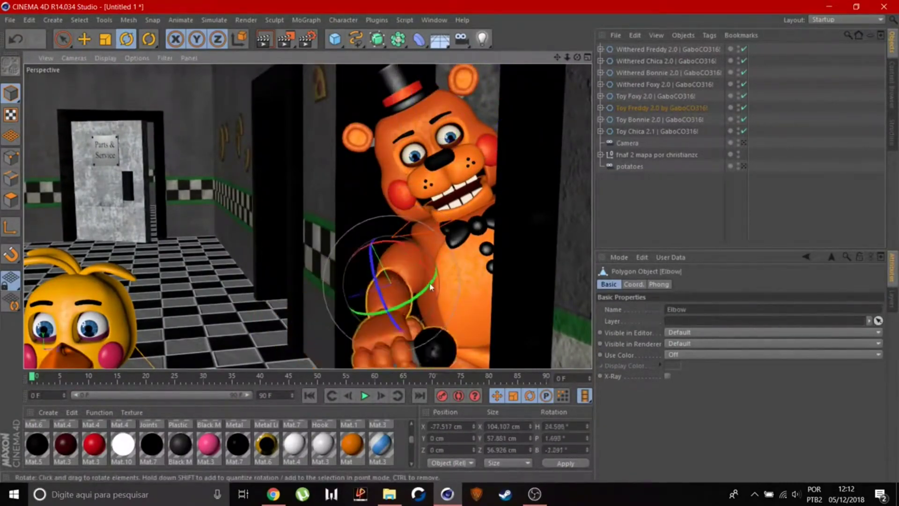
pyautogui.scroll(-6, 434, 314)
pyautogui.click(420, 206)
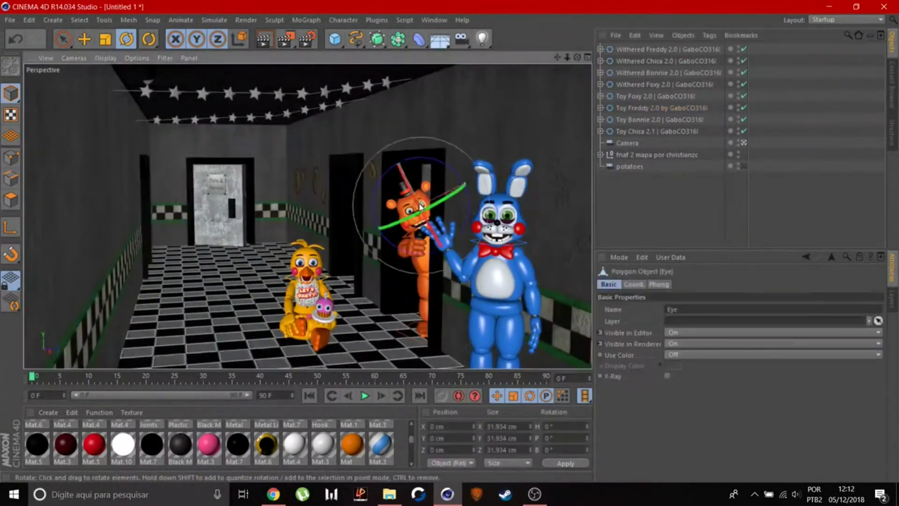
pyautogui.click(607, 241)
pyautogui.hotkey('ctrl', 'z')
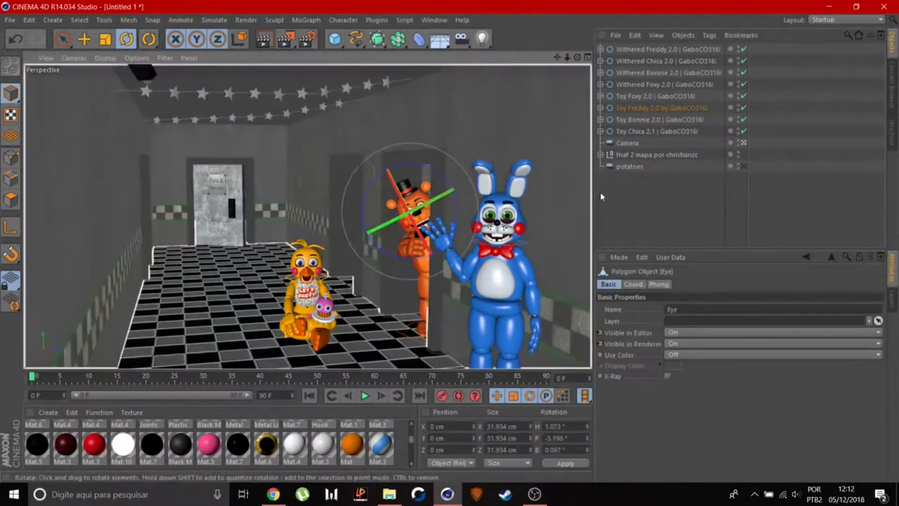
pyautogui.click(576, 254)
pyautogui.press('e')
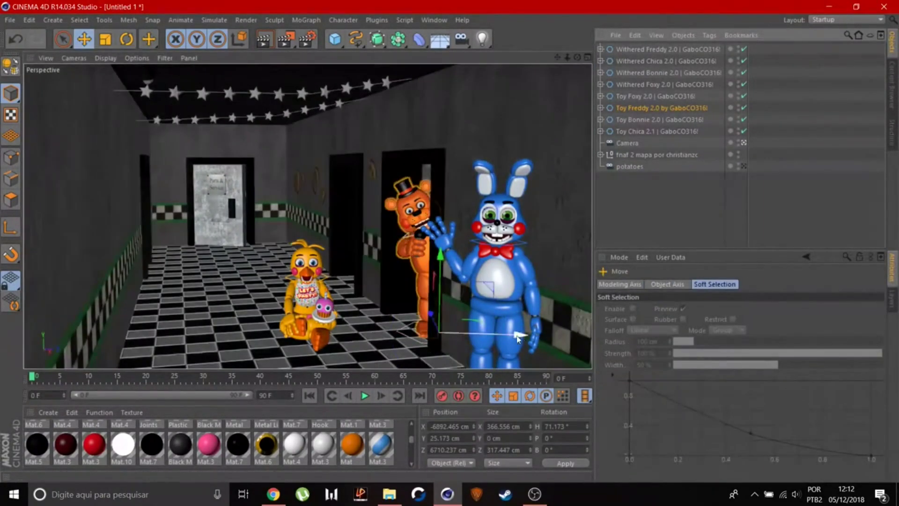
pyautogui.hotkey('ctrl', 'z')
pyautogui.hotkey('ctrl', 'z')
# Select Toy Foxy and return to the single perspective view
pyautogui.press('F5')
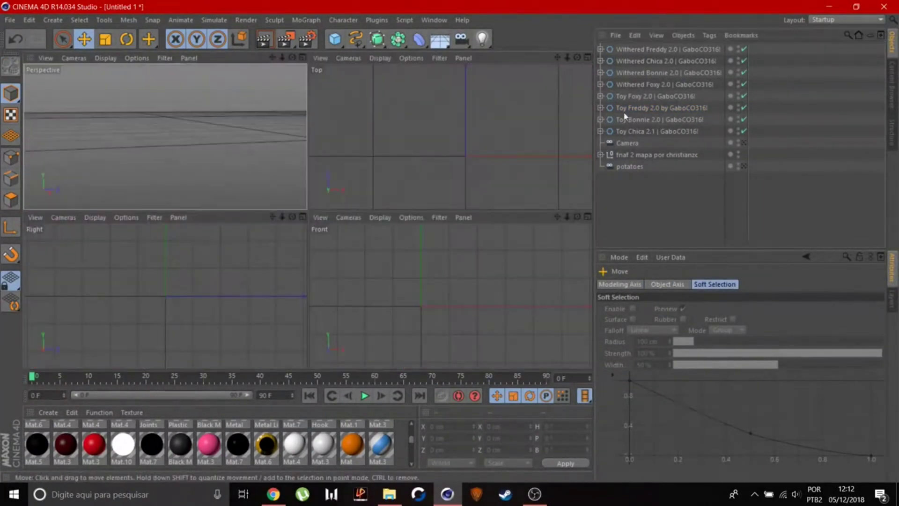
pyautogui.click(618, 96)
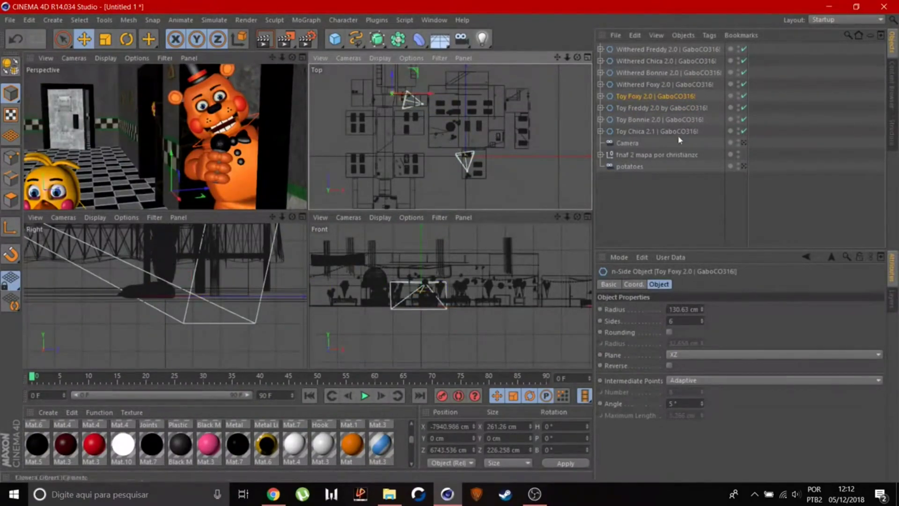
pyautogui.press('F1')
pyautogui.scroll(-3, 447, 290)
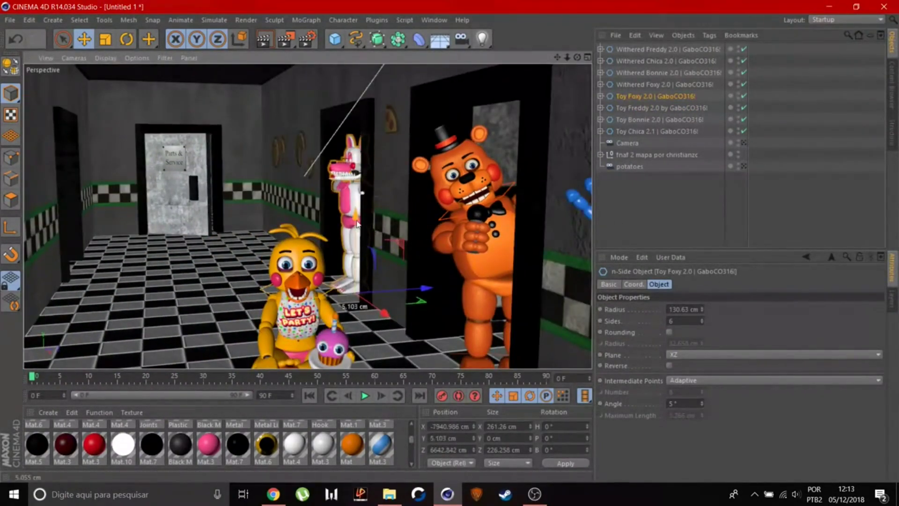
pyautogui.hotkey('ctrl', 'z')
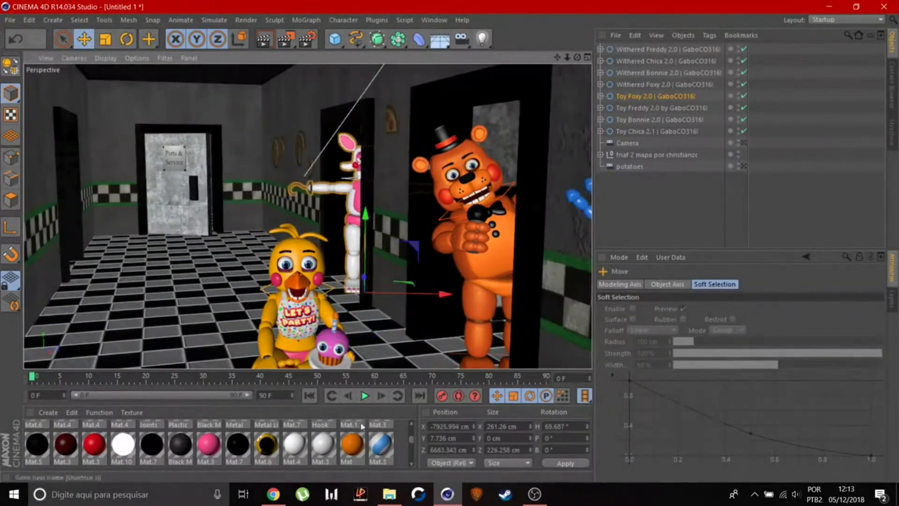
pyautogui.scroll(5, 371, 224)
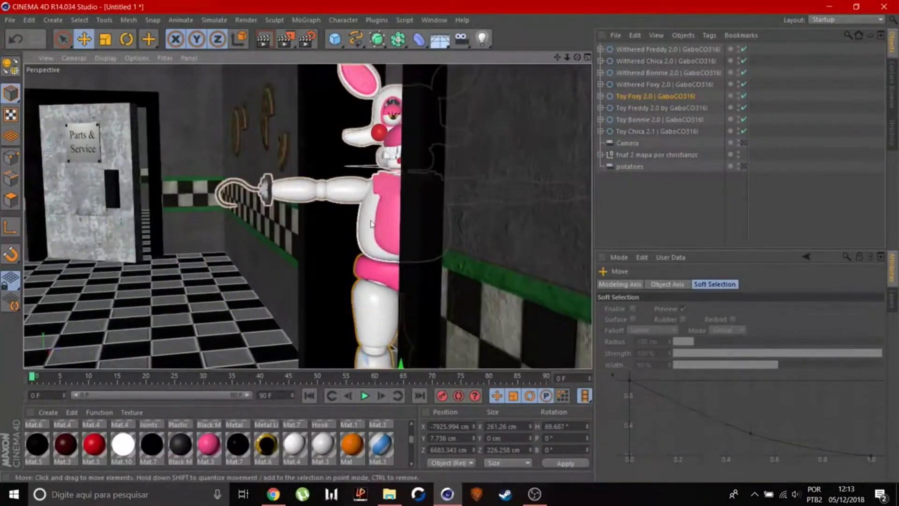
# Tilt Toy Foxy's head sideways and rotate his bottom eyelid up over the eye
pyautogui.press('r')
pyautogui.click(370, 150)
pyautogui.moveTo(356, 206); pyautogui.dragTo(340, 197)
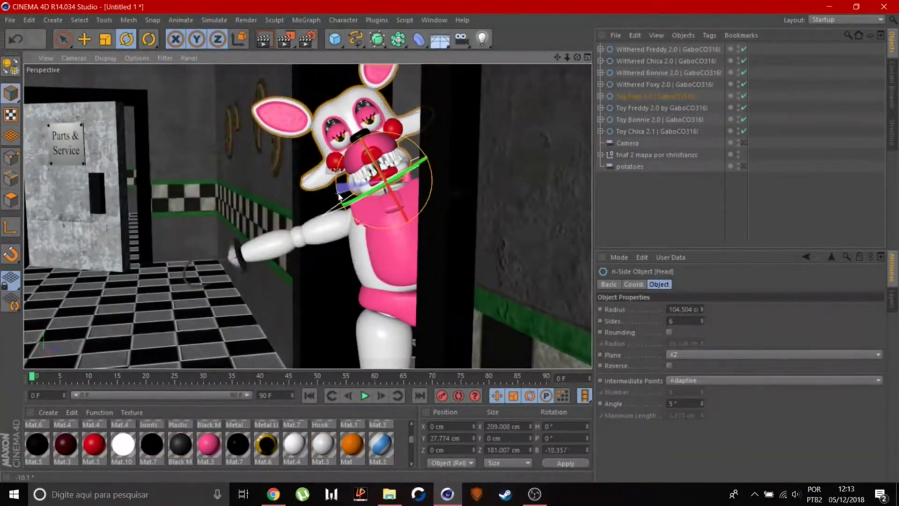
pyautogui.click(351, 122)
pyautogui.scroll(5, 342, 147)
pyautogui.click(419, 92)
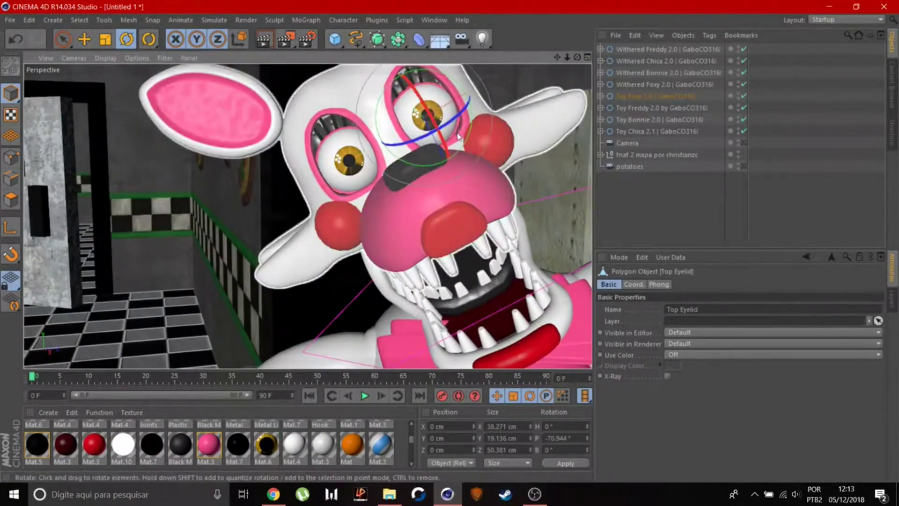
pyautogui.moveTo(419, 92); pyautogui.dragTo(403, 74)
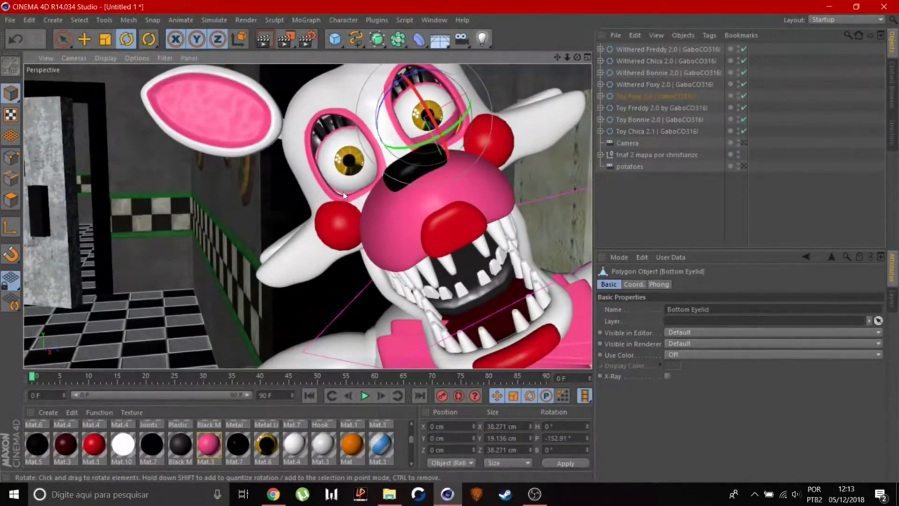
# Bend Toy Foxy's hooked elbow and view the lineup through the scene camera
pyautogui.scroll(-5, 361, 183)
pyautogui.keyDown('alt'); pyautogui.moveTo(437, 187); pyautogui.dragTo(344, 127); pyautogui.keyUp('alt')
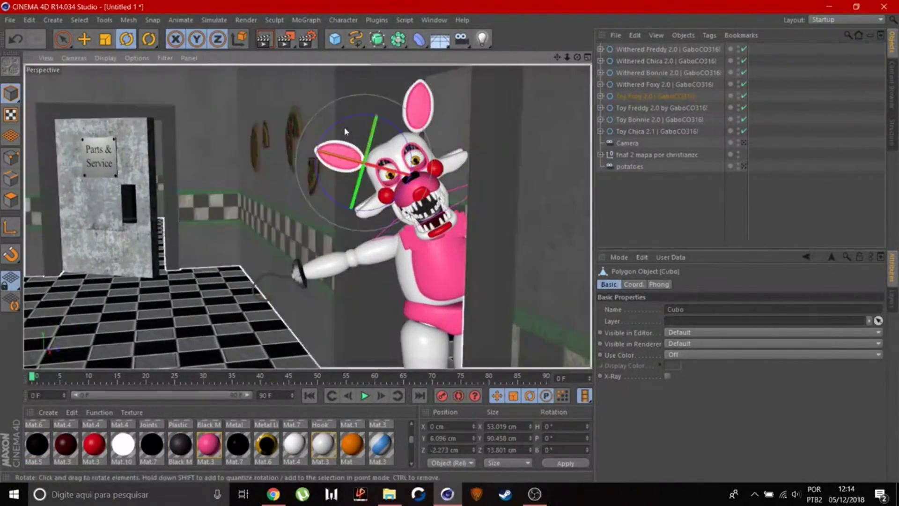
pyautogui.click(344, 127)
pyautogui.click(330, 272)
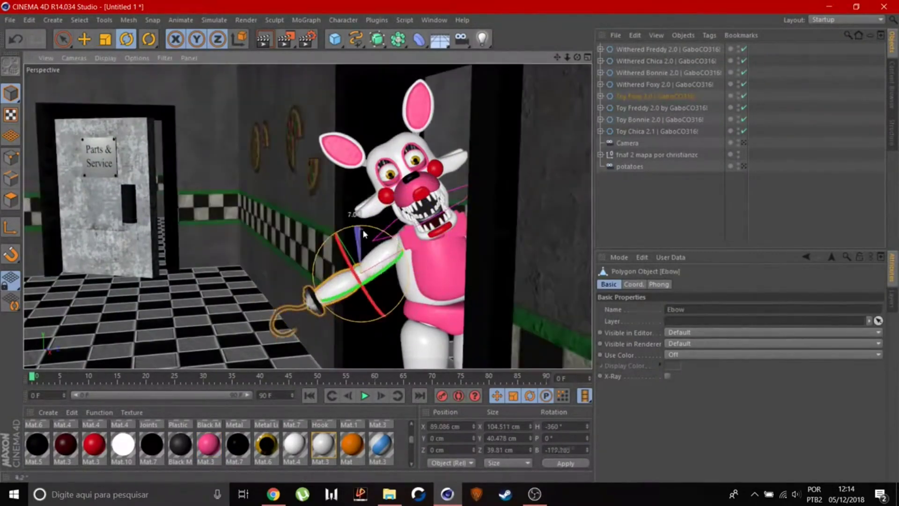
pyautogui.click(743, 142)
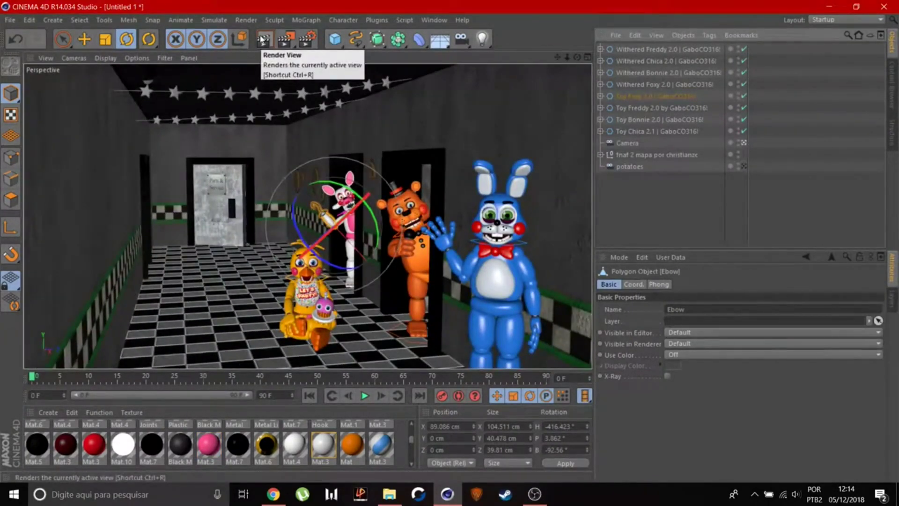
# Render a quick preview of the hallway, then switch to the four-view layout
pyautogui.click(263, 40)
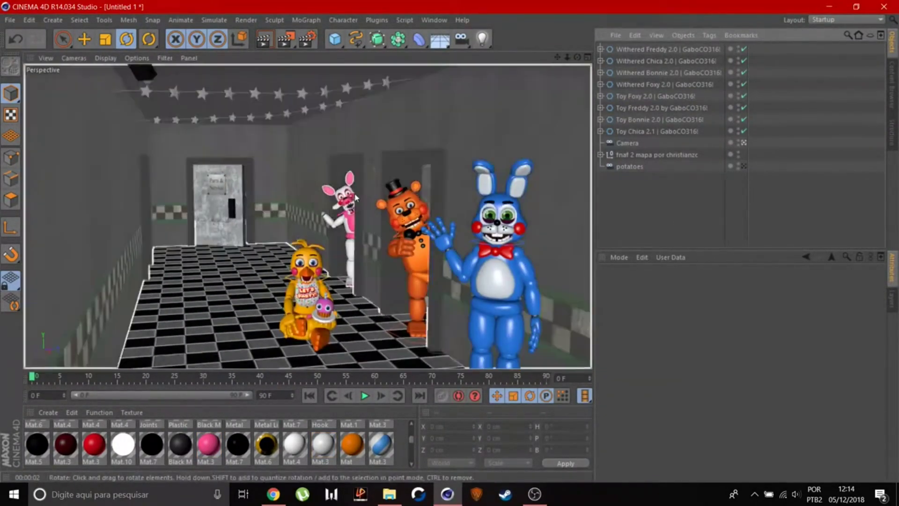
pyautogui.click(356, 197)
pyautogui.click(618, 199)
pyautogui.click(743, 142)
pyautogui.press('F5')
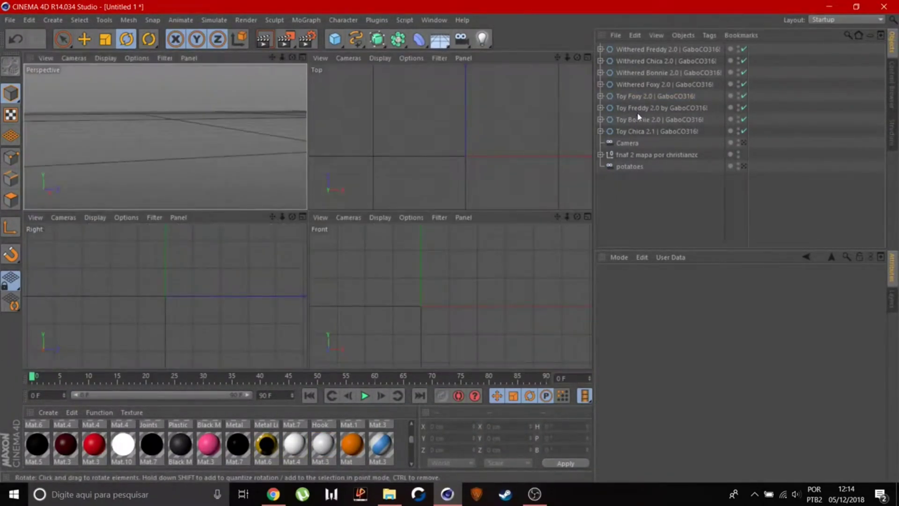
# Move Withered Freddy in the Top view over to the Parts & Service door
pyautogui.click(638, 52)
pyautogui.press('e')
pyautogui.moveTo(488, 136); pyautogui.dragTo(396, 81)
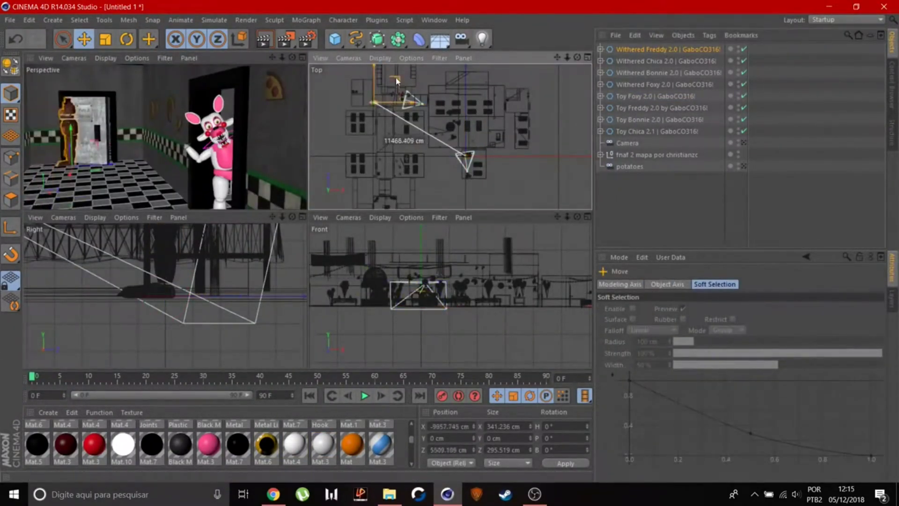
pyautogui.middleClick(47, 125)
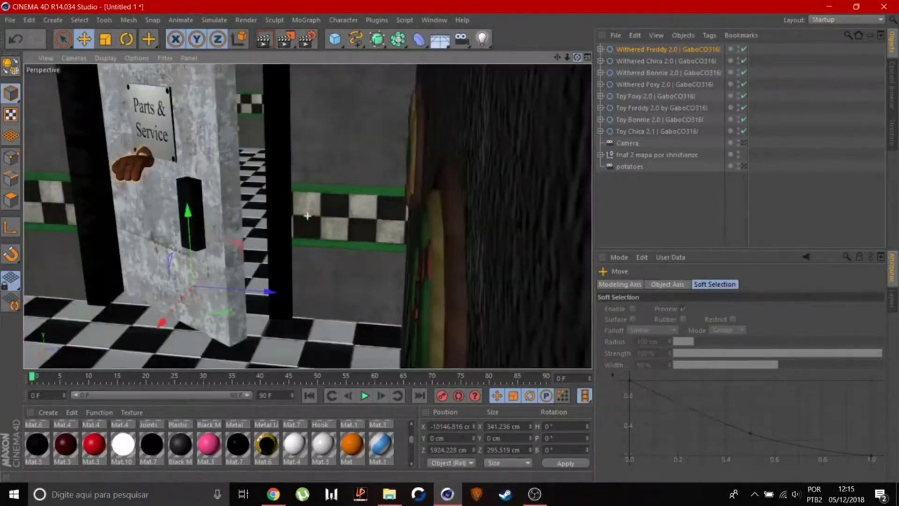
# Swing the puerta 3 door slightly and slide Withered Freddy behind its edge
pyautogui.click(126, 39)
pyautogui.keyDown('alt'); pyautogui.moveTo(226, 99); pyautogui.dragTo(281, 187); pyautogui.keyUp('alt')
pyautogui.click(140, 197)
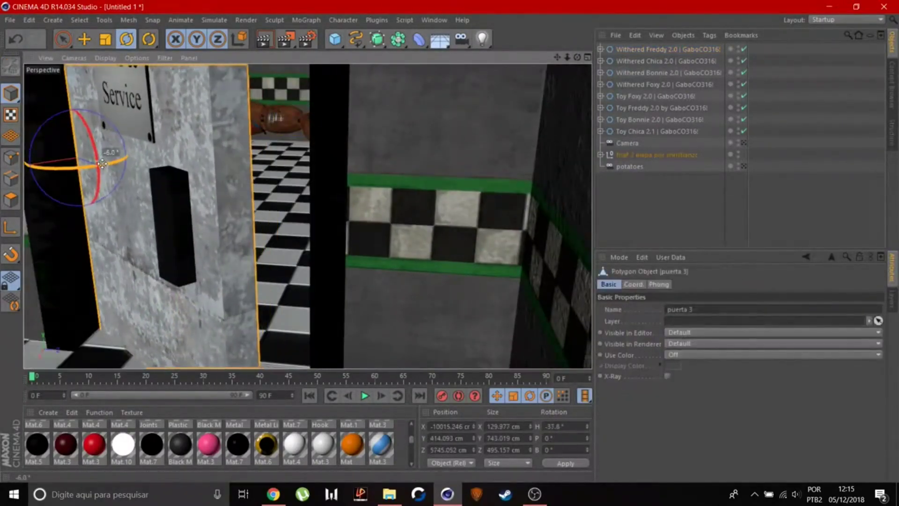
pyautogui.keyDown('alt'); pyautogui.moveTo(140, 196); pyautogui.dragTo(505, 195); pyautogui.keyUp('alt')
pyautogui.click(665, 49)
pyautogui.press('e')
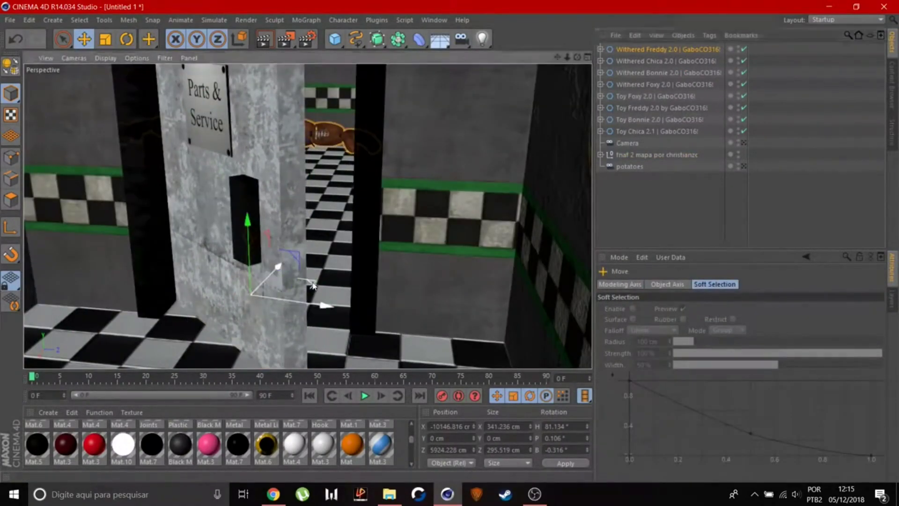
pyautogui.moveTo(310, 284); pyautogui.dragTo(369, 324)
# Bend Freddy's left arm up toward his body and nudge the puerta 3 door
pyautogui.click(397, 152)
pyautogui.press('r')
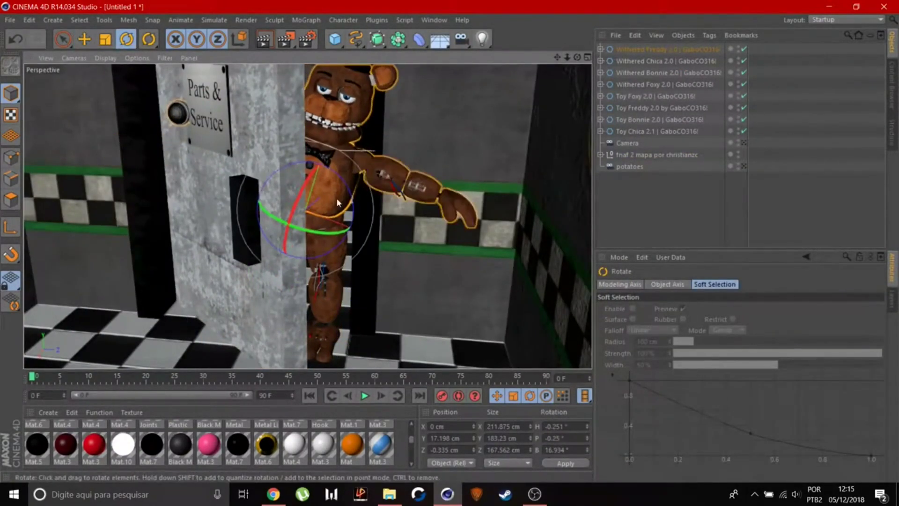
pyautogui.moveTo(378, 191)
pyautogui.mouseDown()
pyautogui.moveTo(411, 144)
pyautogui.moveTo(356, 177)
pyautogui.mouseUp()
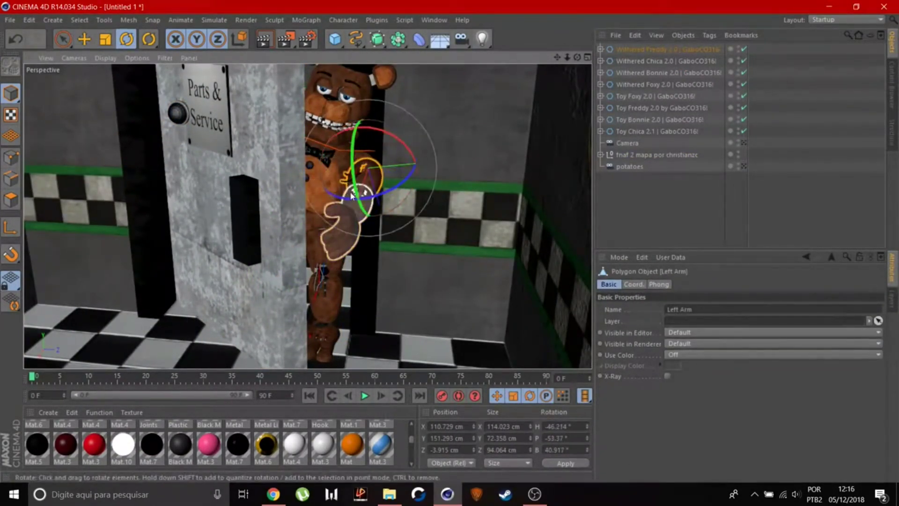
pyautogui.click(349, 154)
pyautogui.moveTo(355, 217); pyautogui.dragTo(344, 187)
# Pose Freddy's eyelid and tilt his ear to the side
pyautogui.keyDown('alt'); pyautogui.moveTo(285, 164); pyautogui.dragTo(299, 264); pyautogui.keyUp('alt')
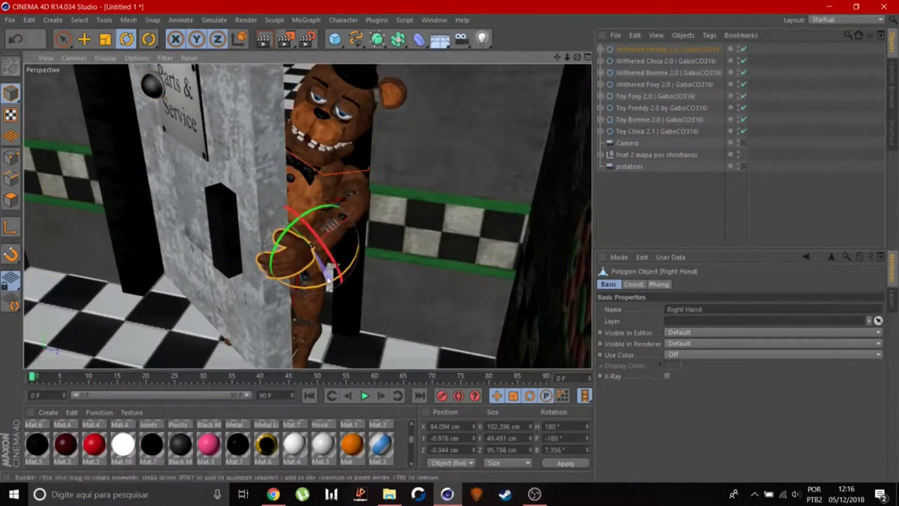
pyautogui.scroll(3, 308, 197)
pyautogui.scroll(3, 295, 116)
pyautogui.click(281, 178)
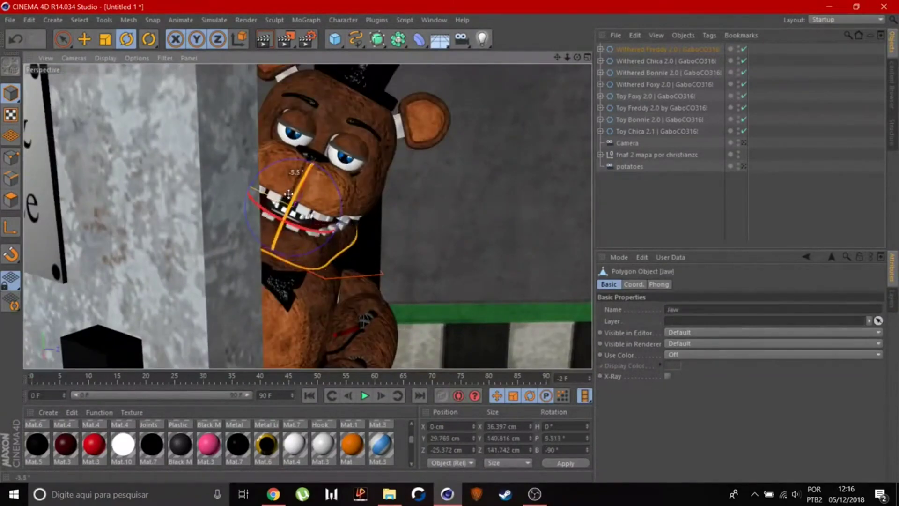
pyautogui.scroll(3, 280, 178)
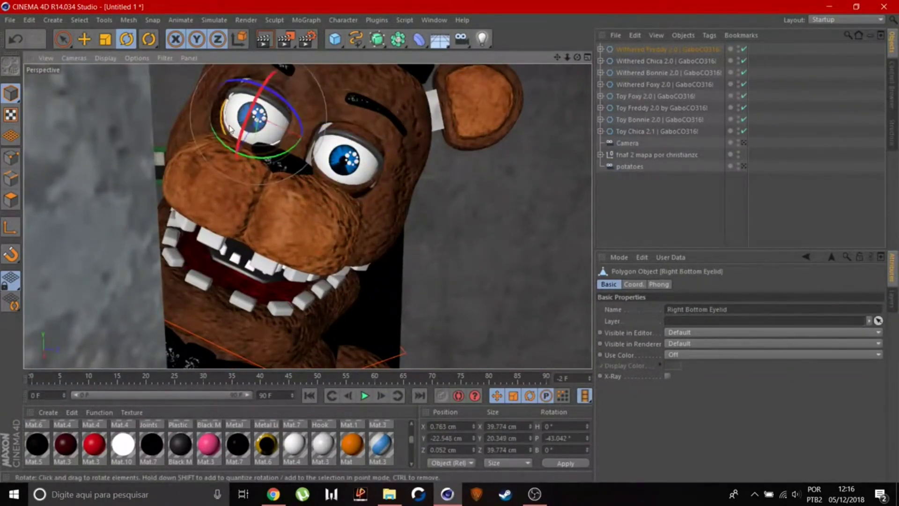
pyautogui.click(323, 150)
pyautogui.keyDown('alt'); pyautogui.moveTo(234, 140); pyautogui.dragTo(335, 184); pyautogui.keyUp('alt')
pyautogui.click(424, 180)
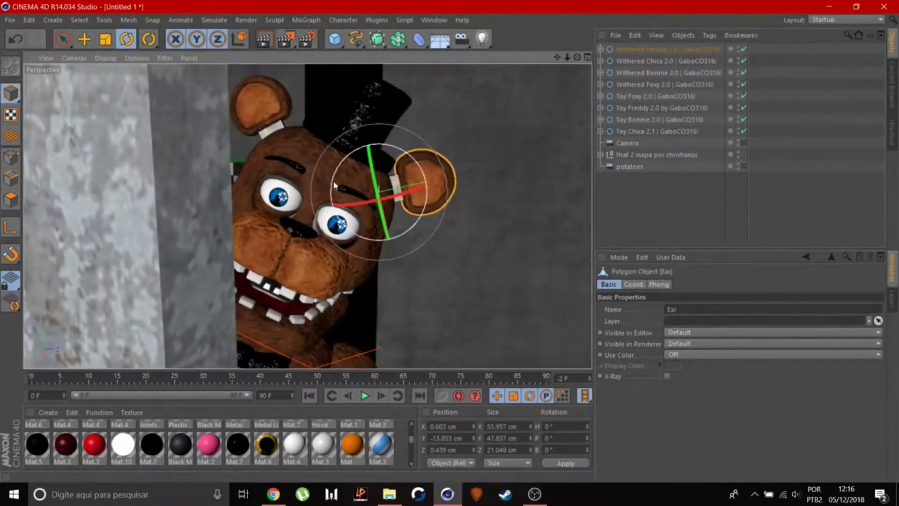
pyautogui.moveTo(309, 110); pyautogui.dragTo(499, 155)
# Select Freddy's right arm from a side view and return to the scene camera view
pyautogui.scroll(-5, 499, 154)
pyautogui.scroll(-5, 499, 154)
pyautogui.scroll(-3, 374, 117)
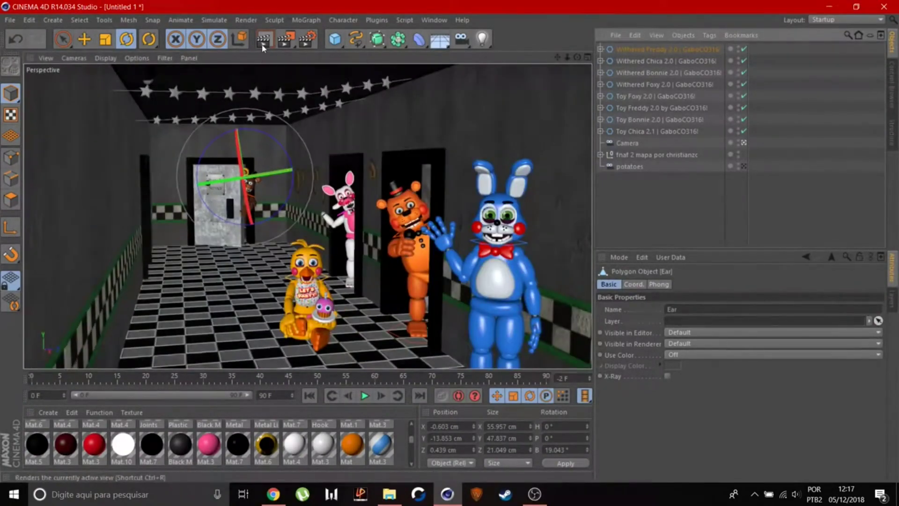
pyautogui.scroll(5, 308, 215)
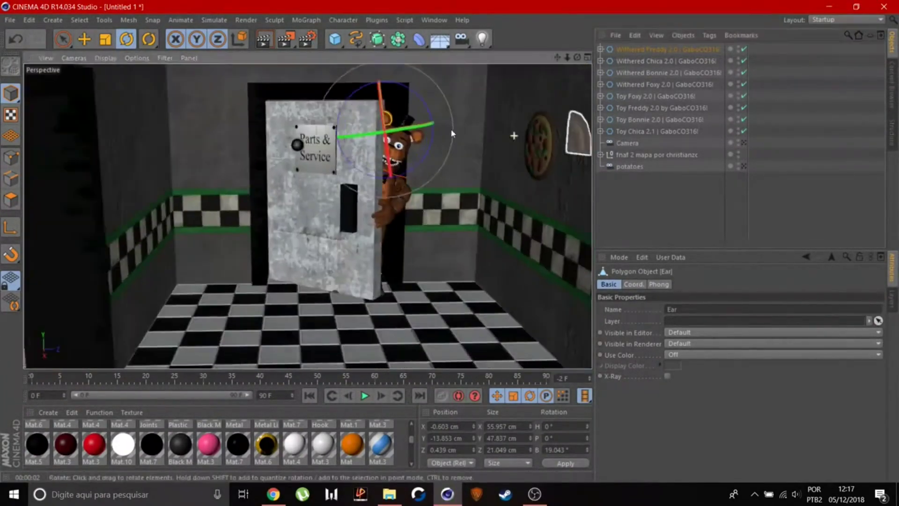
pyautogui.scroll(2, 308, 215)
pyautogui.scroll(3, 307, 215)
pyautogui.keyDown('alt'); pyautogui.moveTo(308, 215); pyautogui.dragTo(369, 156); pyautogui.keyUp('alt')
pyautogui.click(412, 291)
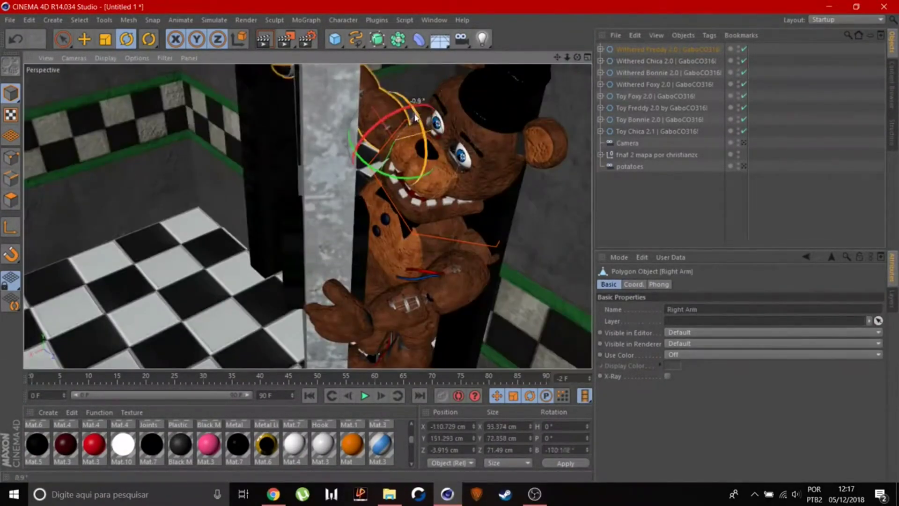
pyautogui.click(744, 142)
# Move Withered Bonnie into the hallway using the four-view layout
pyautogui.press('F5')
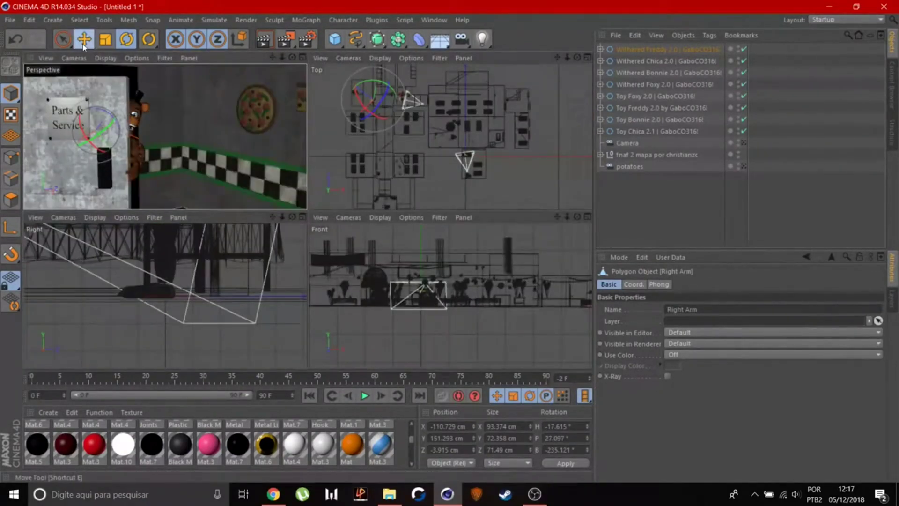
pyautogui.click(493, 137)
pyautogui.press('e')
pyautogui.moveTo(492, 137); pyautogui.dragTo(412, 93)
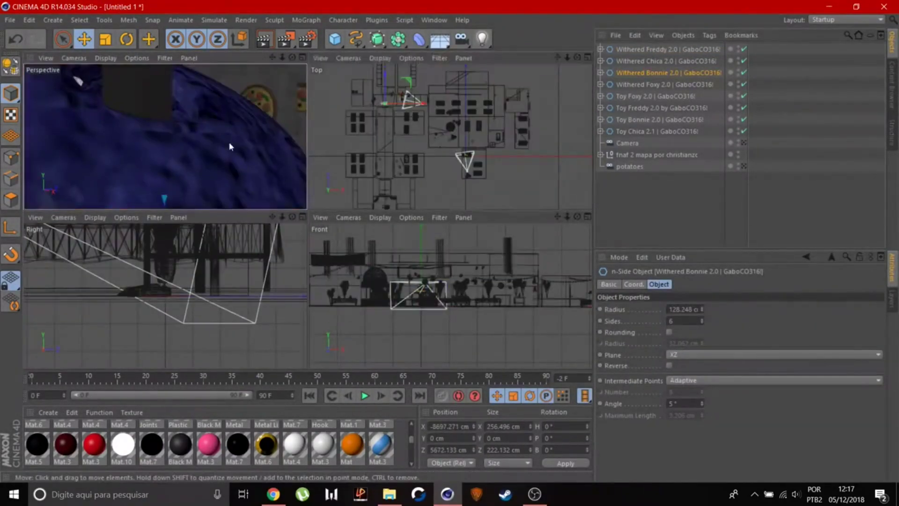
pyautogui.press('F1')
# Rotate Freddy's hand so it rests against the door
pyautogui.keyDown('alt'); pyautogui.moveTo(307, 215); pyautogui.dragTo(175, 258); pyautogui.keyUp('alt')
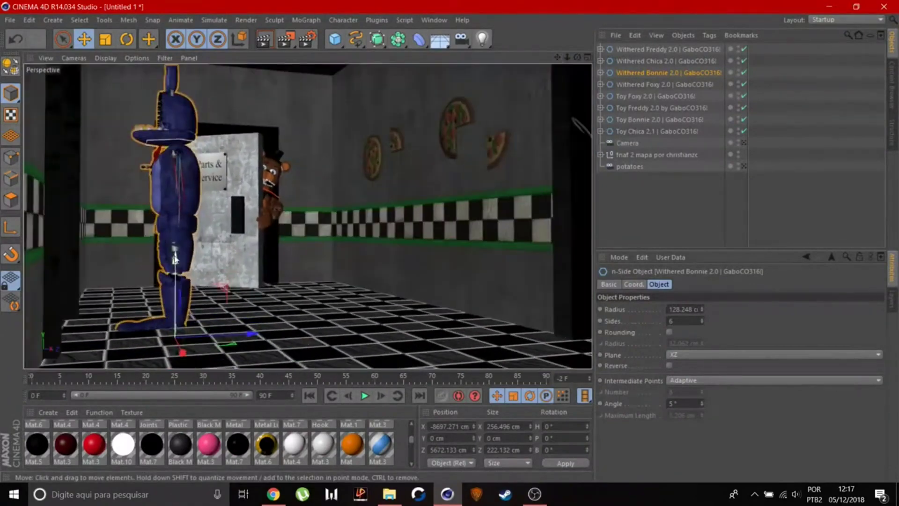
pyautogui.scroll(3, 248, 210)
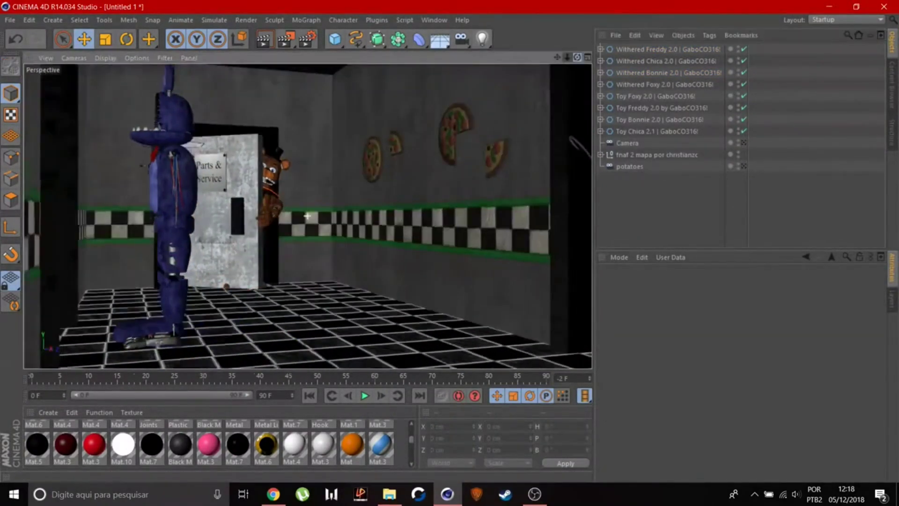
pyautogui.scroll(5, 215, 278)
pyautogui.scroll(5, 187, 262)
pyautogui.click(173, 254)
pyautogui.press('r')
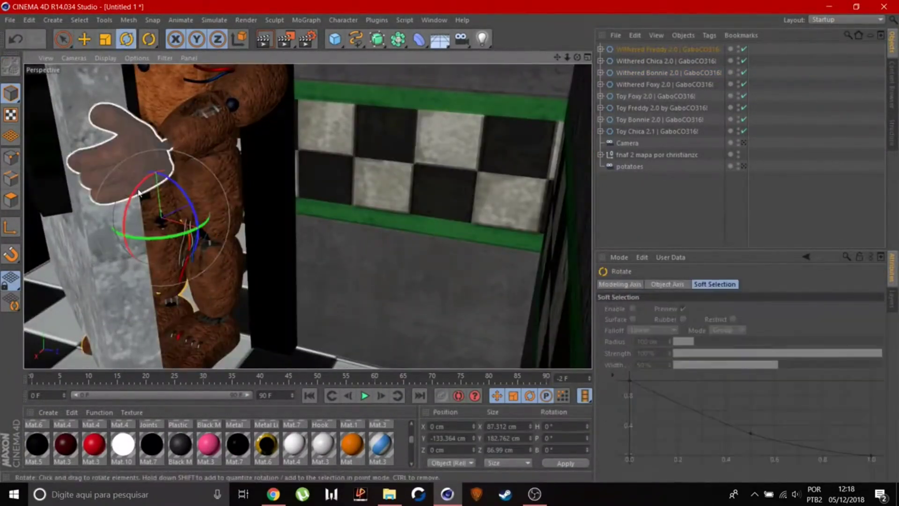
pyautogui.moveTo(202, 290)
pyautogui.keyDown('alt'); pyautogui.mouseDown()
pyautogui.moveTo(307, 215)
pyautogui.moveTo(523, 108)
pyautogui.mouseUp(); pyautogui.keyUp('alt')
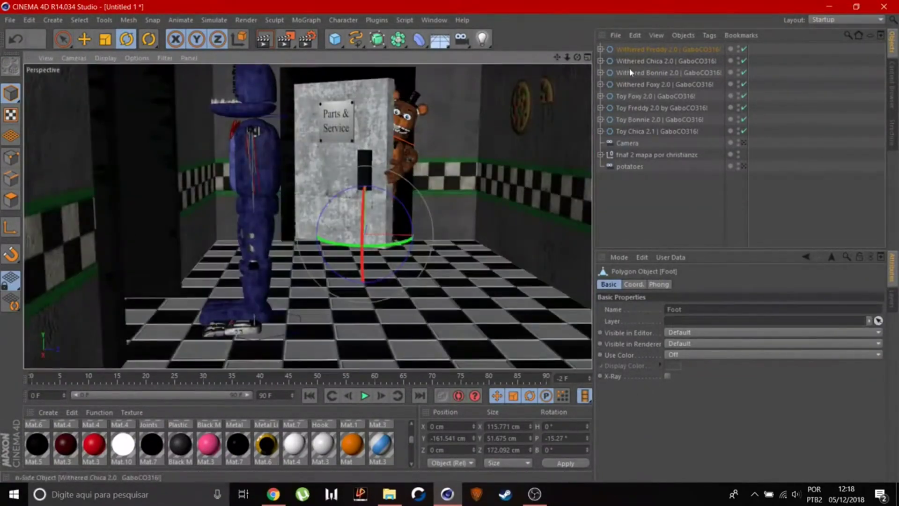
# Bend Withered Bonnie's elbow and select her right hand
pyautogui.click(240, 201)
pyautogui.keyDown('alt'); pyautogui.moveTo(240, 201); pyautogui.dragTo(88, 57); pyautogui.keyUp('alt')
pyautogui.press('e')
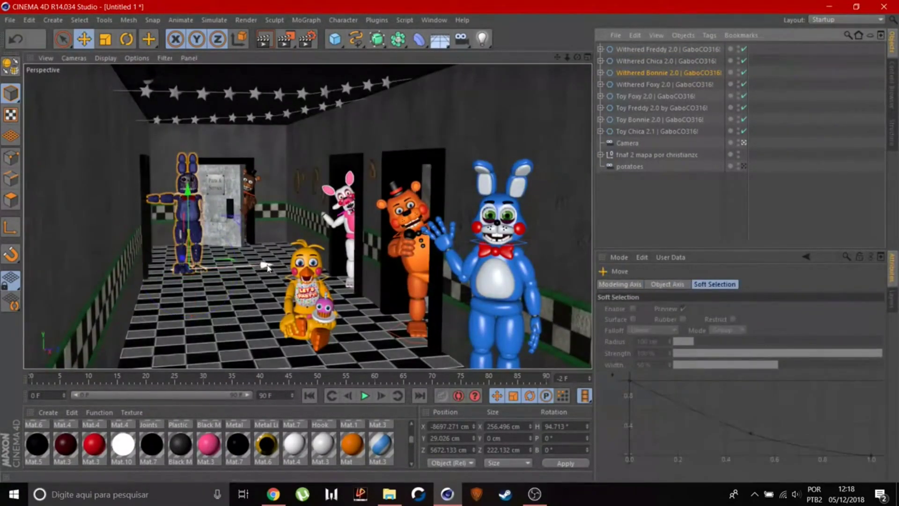
pyautogui.click(168, 201)
pyautogui.moveTo(169, 202); pyautogui.dragTo(199, 202)
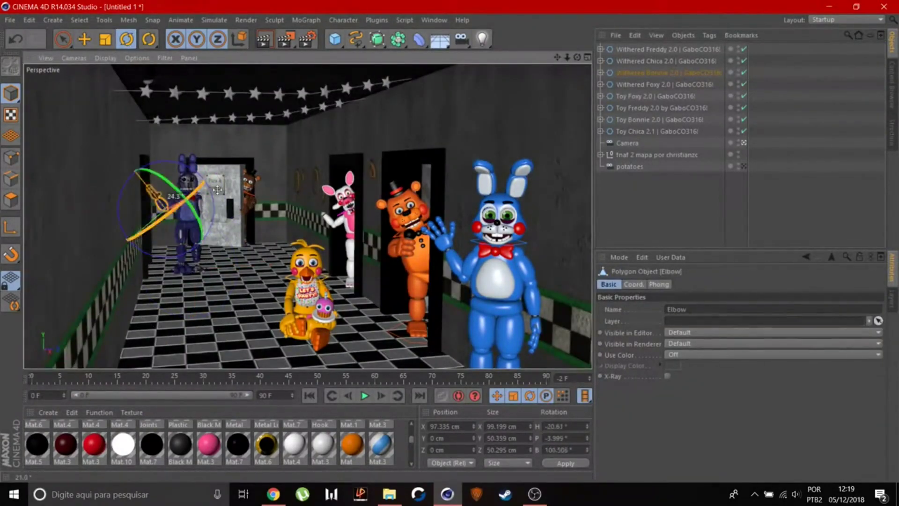
pyautogui.click(197, 242)
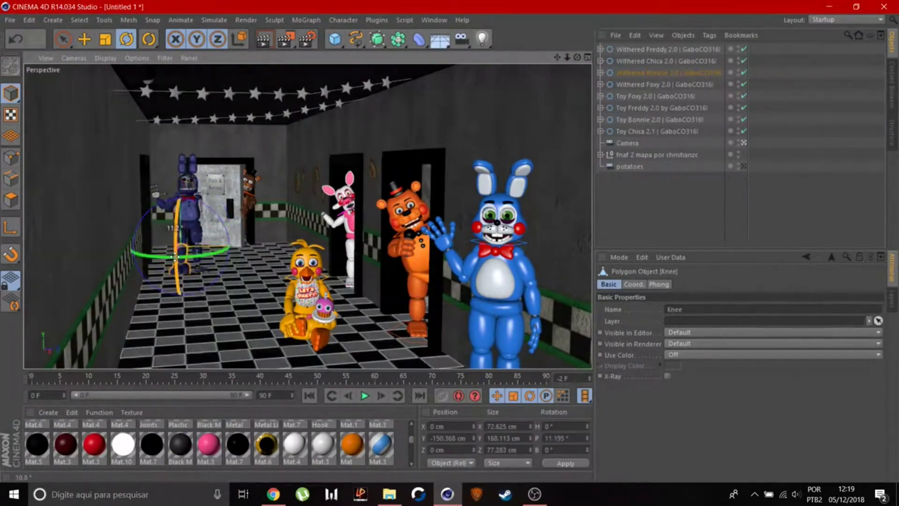
# Tilt Withered Bonnie's left ear back and return to the wide camera shot
pyautogui.click(744, 143)
pyautogui.scroll(3, 271, 177)
pyautogui.click(271, 177)
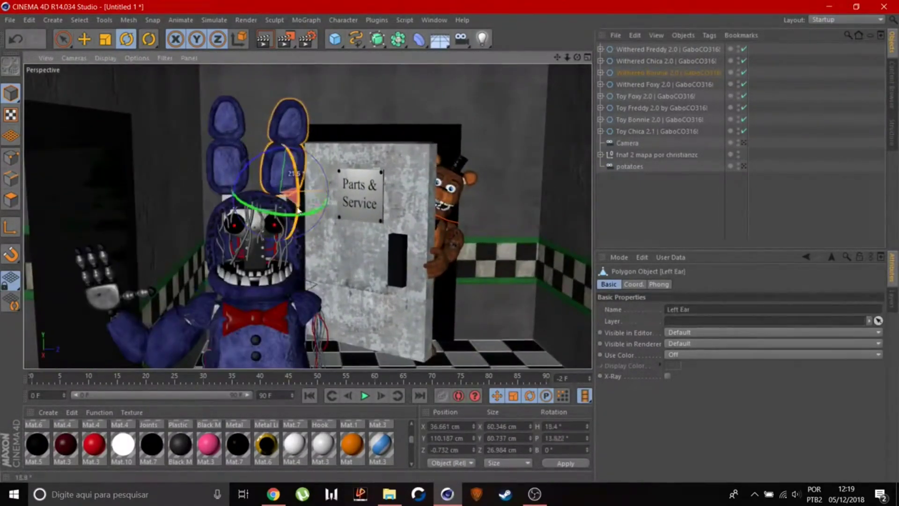
pyautogui.moveTo(239, 161); pyautogui.dragTo(240, 136)
pyautogui.click(743, 143)
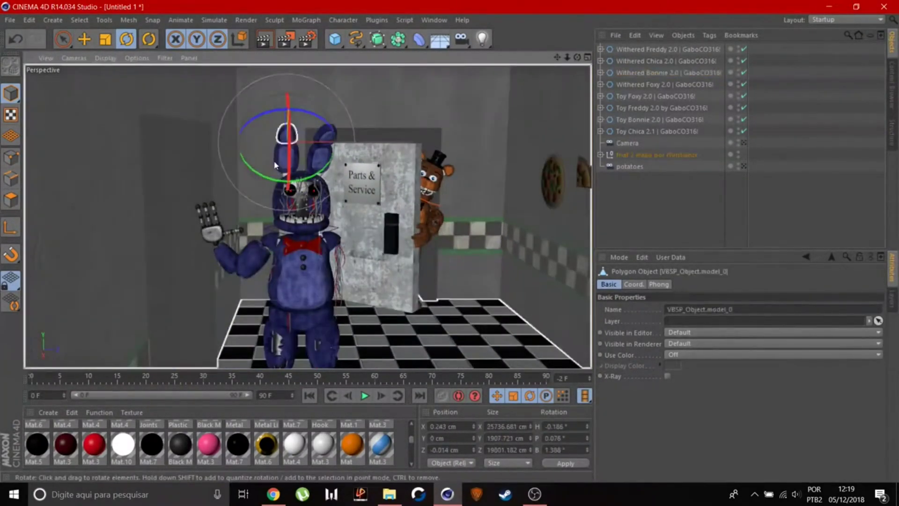
pyautogui.click(743, 143)
pyautogui.click(184, 180)
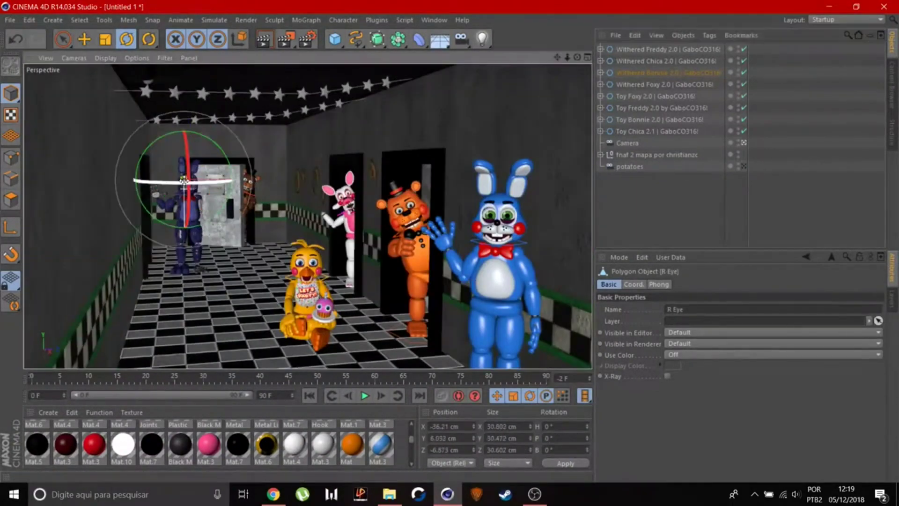
pyautogui.click(211, 184)
# Slide Withered Foxy in the Top view into the hallway beside the door
pyautogui.click(700, 228)
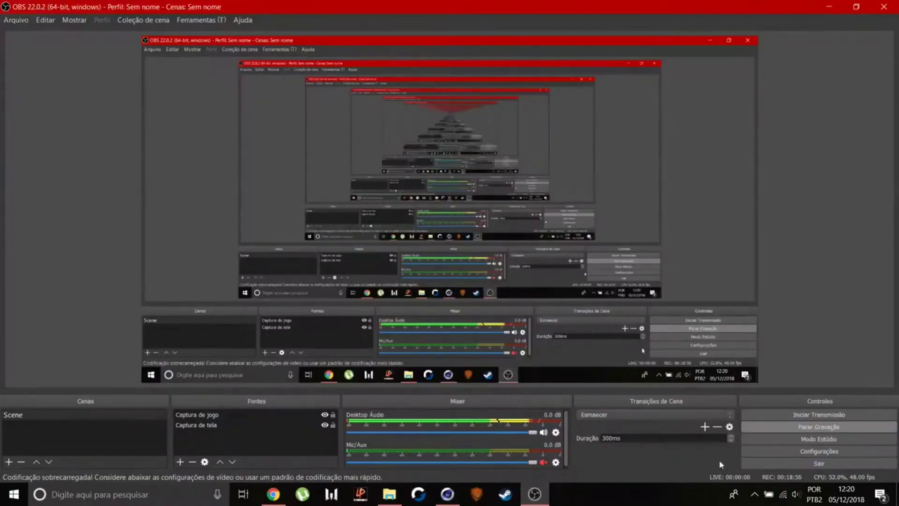
pyautogui.middleClick(467, 285)
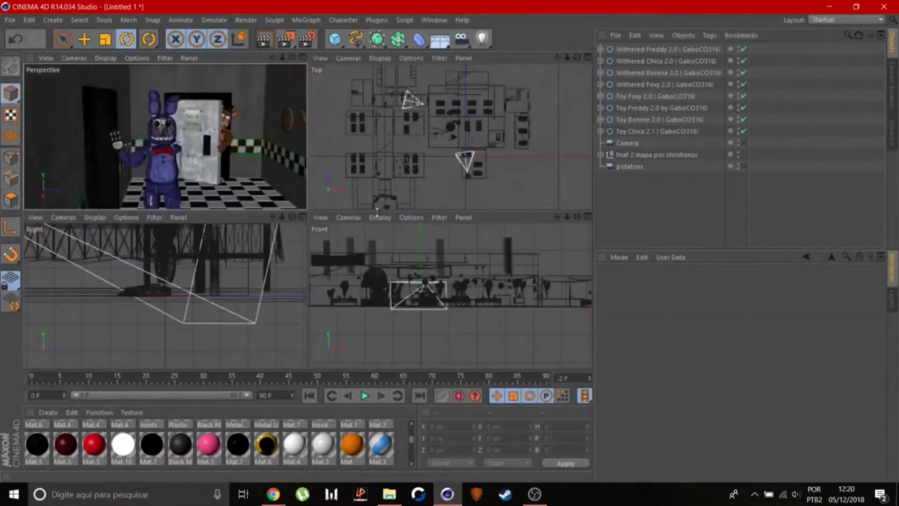
pyautogui.click(84, 39)
pyautogui.click(448, 77)
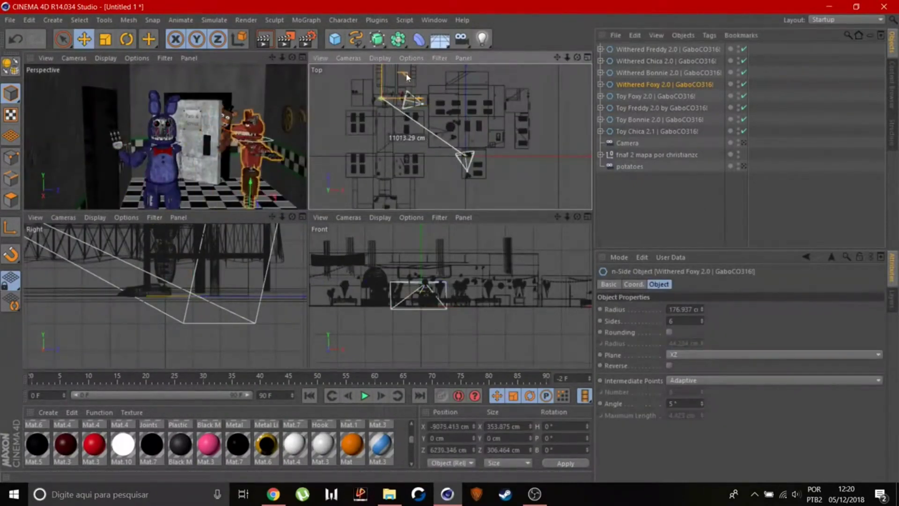
pyautogui.moveTo(407, 77); pyautogui.dragTo(406, 76)
pyautogui.middleClick(207, 158)
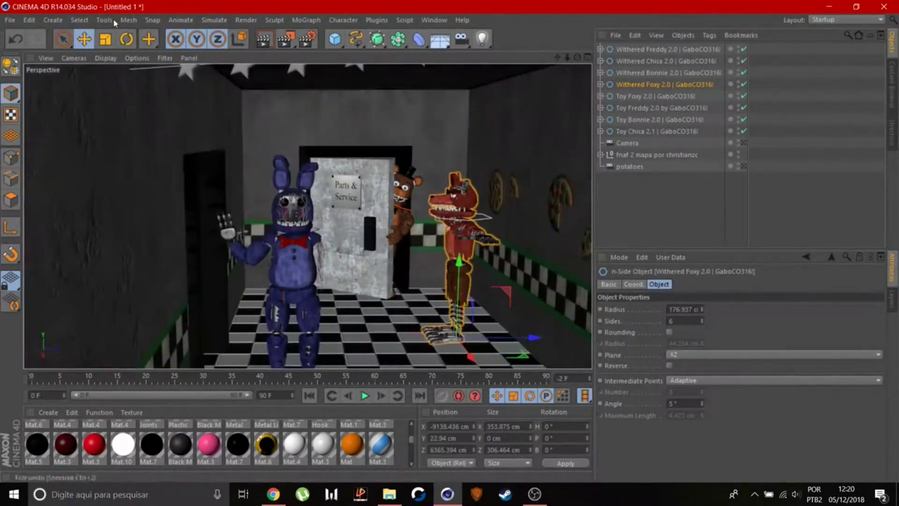
# Bend Withered Foxy's left elbow about 22 degrees
pyautogui.press('r')
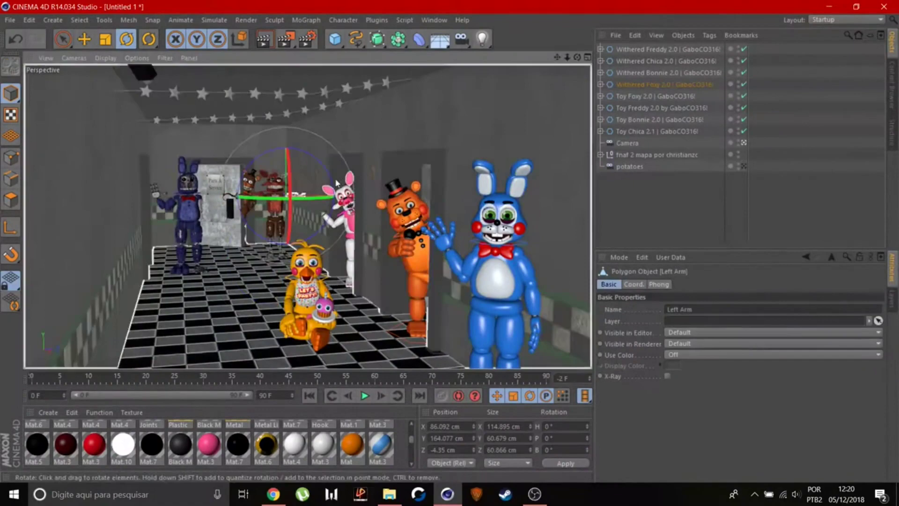
pyautogui.click(295, 217)
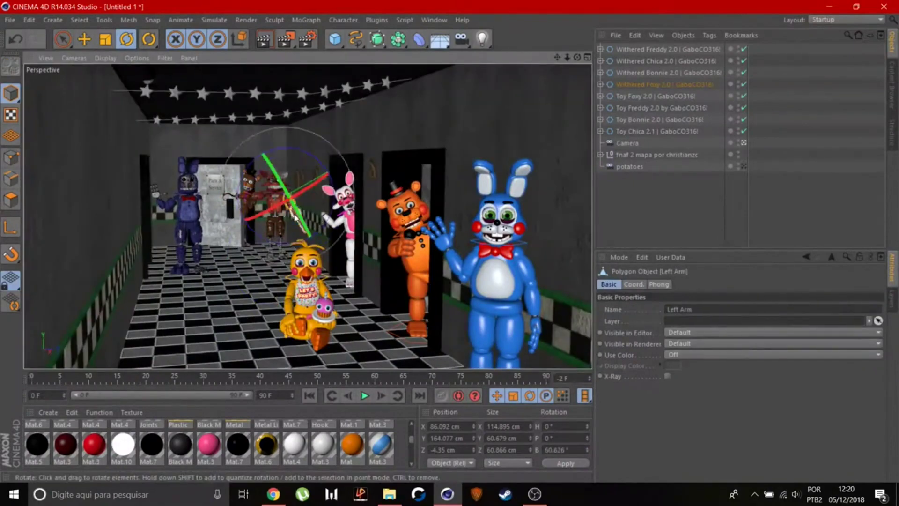
pyautogui.moveTo(329, 190); pyautogui.dragTo(323, 173)
pyautogui.click(315, 159)
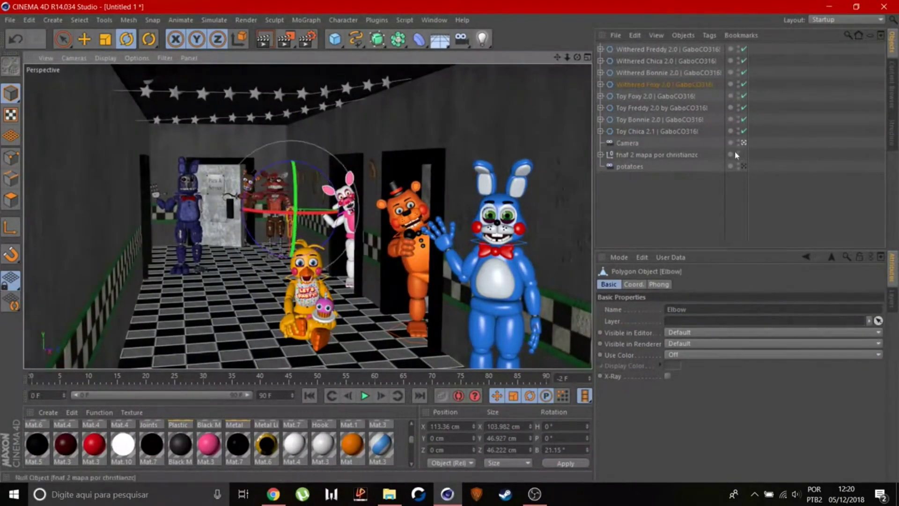
pyautogui.scroll(3, 346, 282)
pyautogui.scroll(3, 346, 281)
pyautogui.scroll(3, 347, 281)
pyautogui.scroll(3, 347, 281)
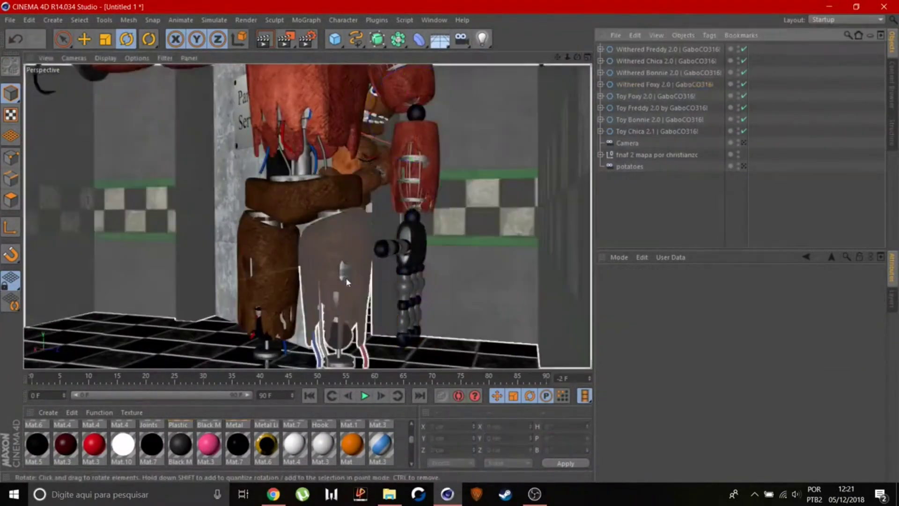
# Select Foxy's pinky finger, thumb and right arm for posing
pyautogui.click(416, 282)
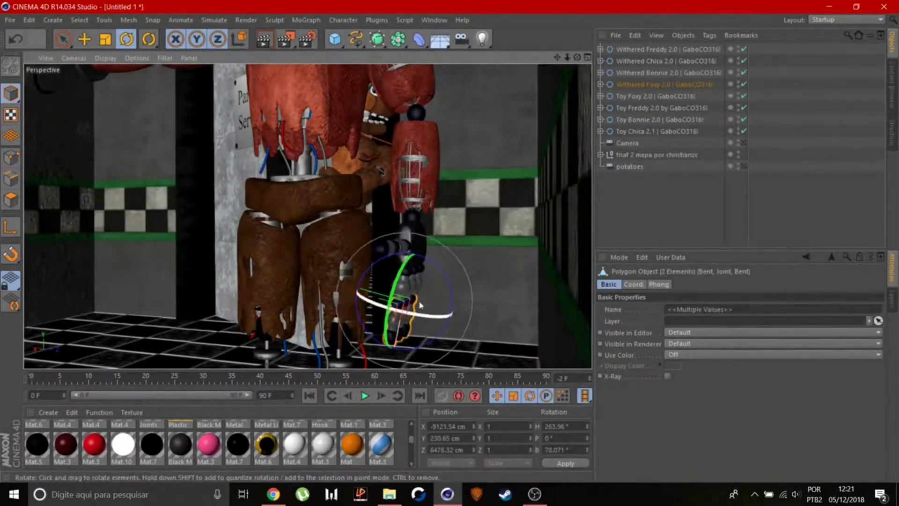
pyautogui.scroll(2, 394, 332)
pyautogui.click(405, 240)
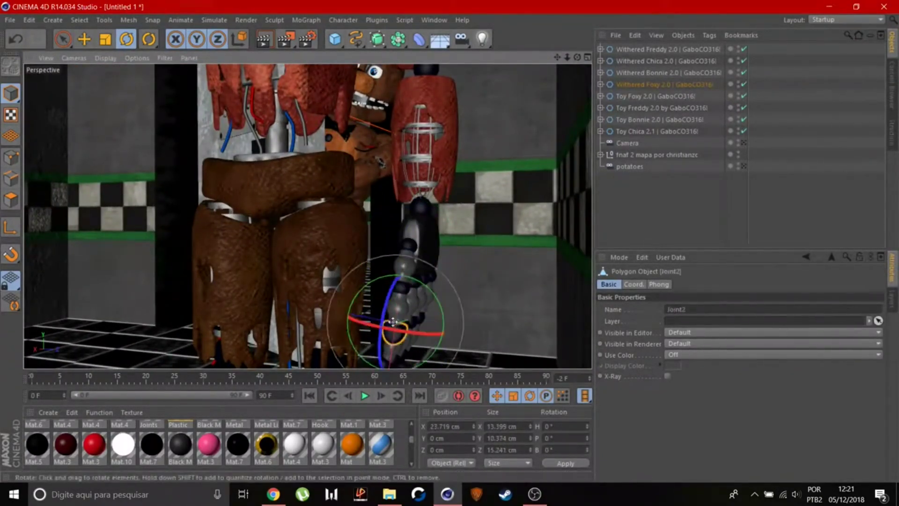
pyautogui.scroll(-5, 393, 322)
pyautogui.keyDown('alt'); pyautogui.moveTo(393, 322); pyautogui.dragTo(281, 211); pyautogui.keyUp('alt')
pyautogui.scroll(3, 270, 225)
pyautogui.click(270, 225)
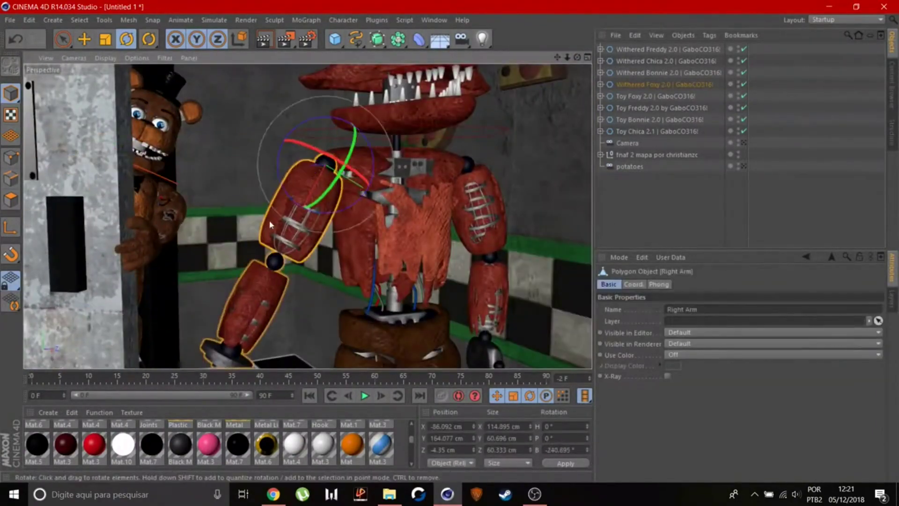
pyautogui.scroll(-3, 321, 244)
# Select Foxy's eyepatch and tilt his left ear, then pick the other ear
pyautogui.keyDown('alt'); pyautogui.moveTo(321, 244); pyautogui.dragTo(270, 178); pyautogui.keyUp('alt')
pyautogui.click(270, 179)
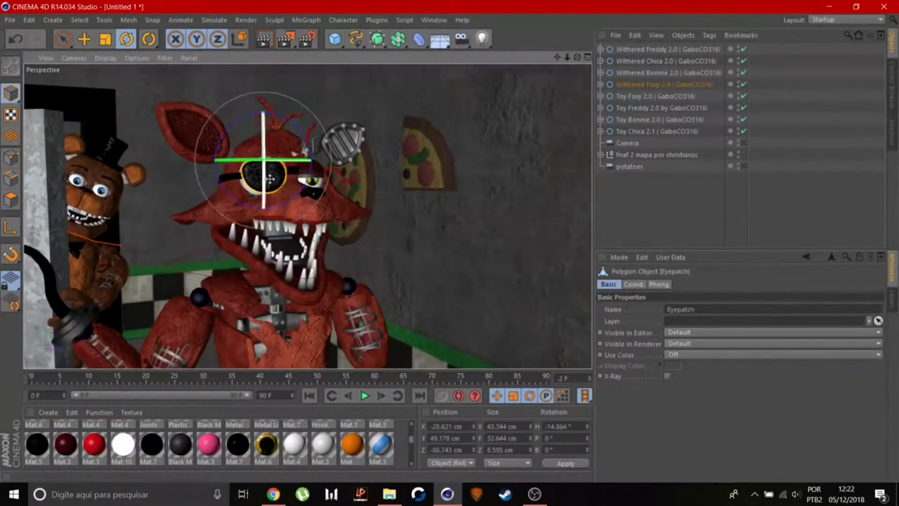
pyautogui.scroll(2, 206, 299)
pyautogui.click(295, 163)
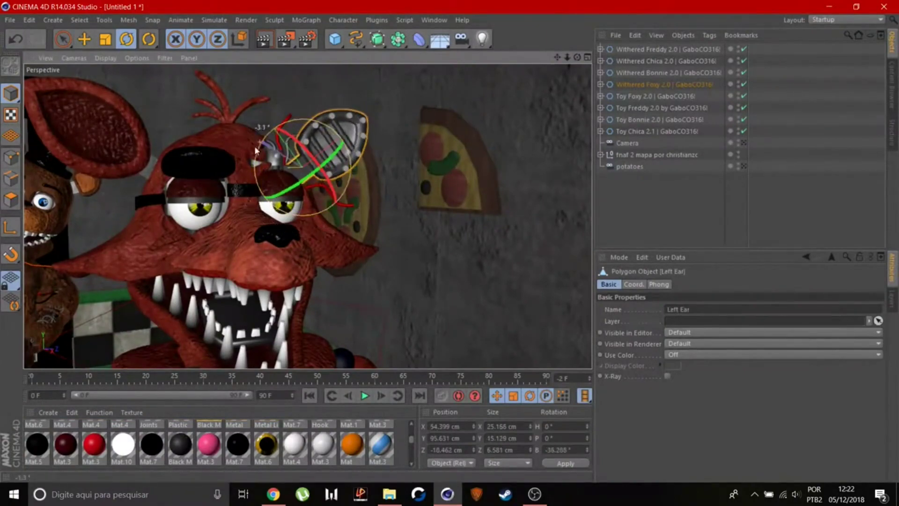
pyautogui.keyDown('alt'); pyautogui.moveTo(255, 145); pyautogui.dragTo(68, 211); pyautogui.keyUp('alt')
pyautogui.click(69, 212)
pyautogui.scroll(3, 146, 192)
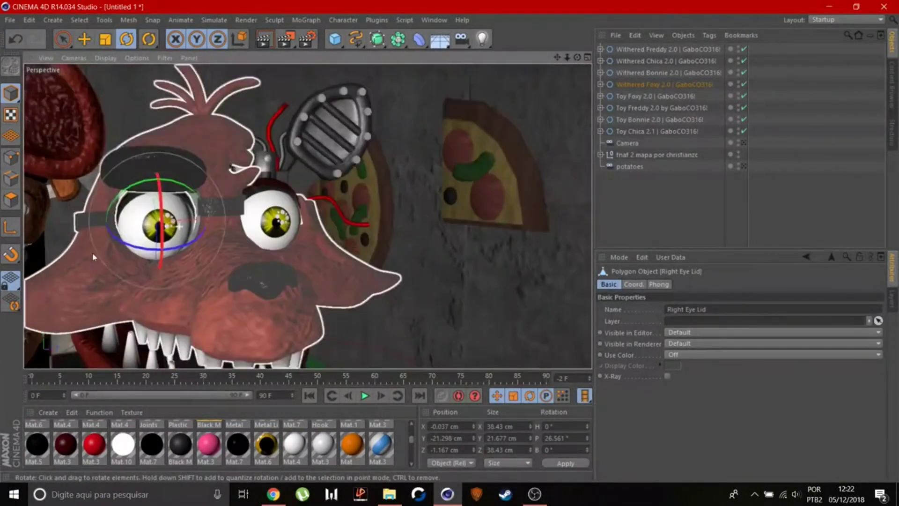
# Select Foxy's left eye and right eyelid for posing
pyautogui.scroll(-8, 92, 251)
pyautogui.scroll(-4, 277, 186)
pyautogui.click(277, 186)
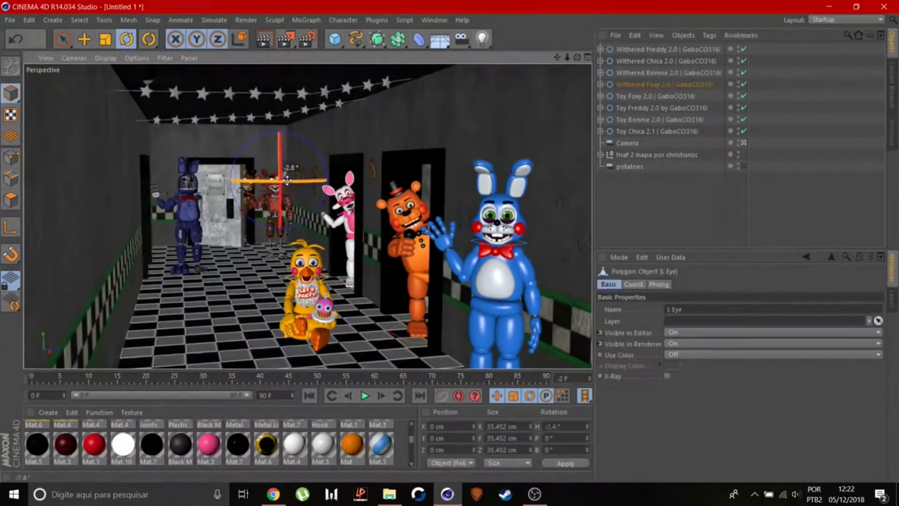
pyautogui.scroll(8, 262, 197)
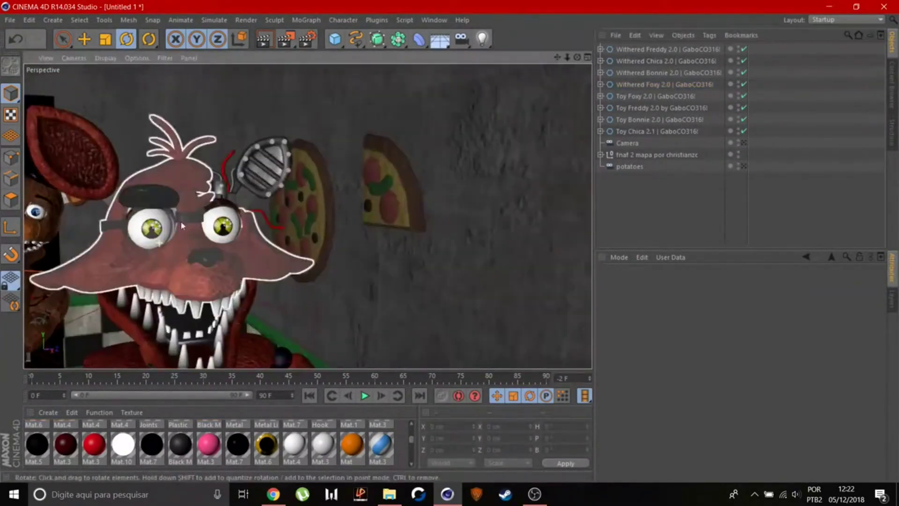
pyautogui.click(140, 224)
pyautogui.scroll(-6, 141, 223)
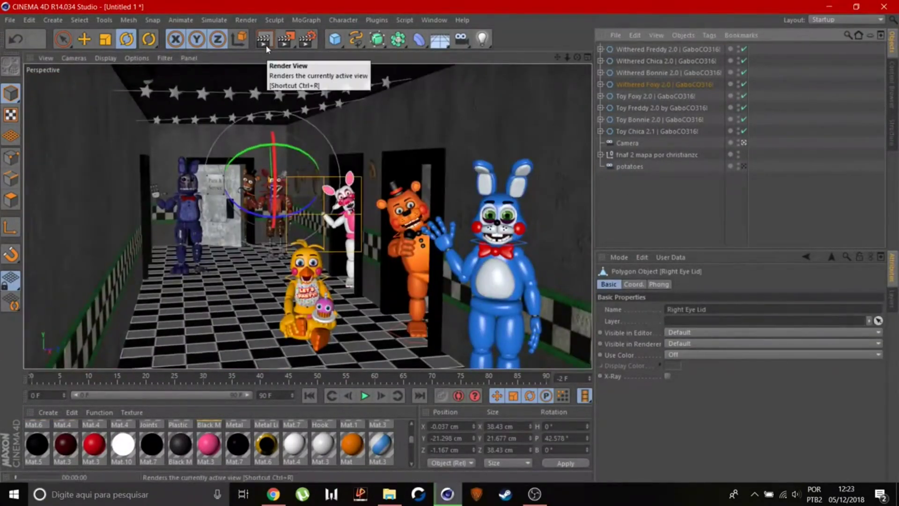
# Slide Withered Chica into the hallway
pyautogui.click(744, 144)
pyautogui.middleClick(314, 195)
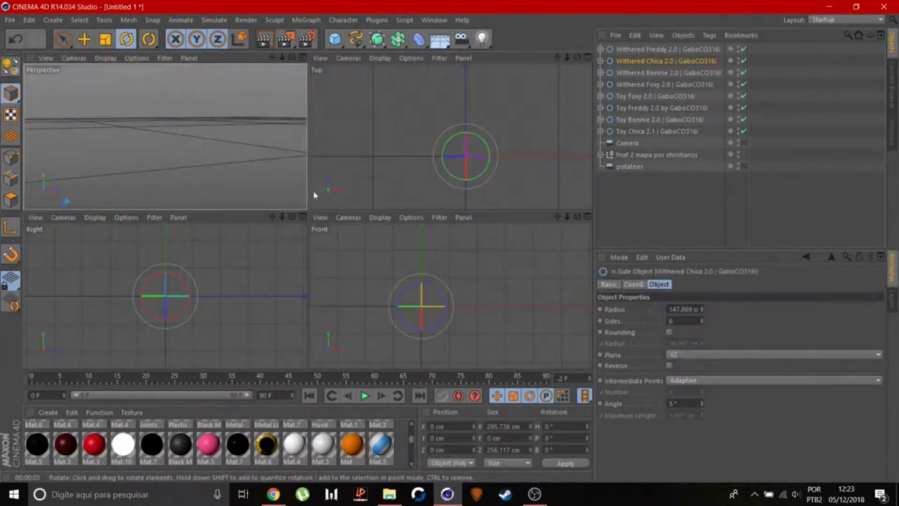
pyautogui.click(84, 39)
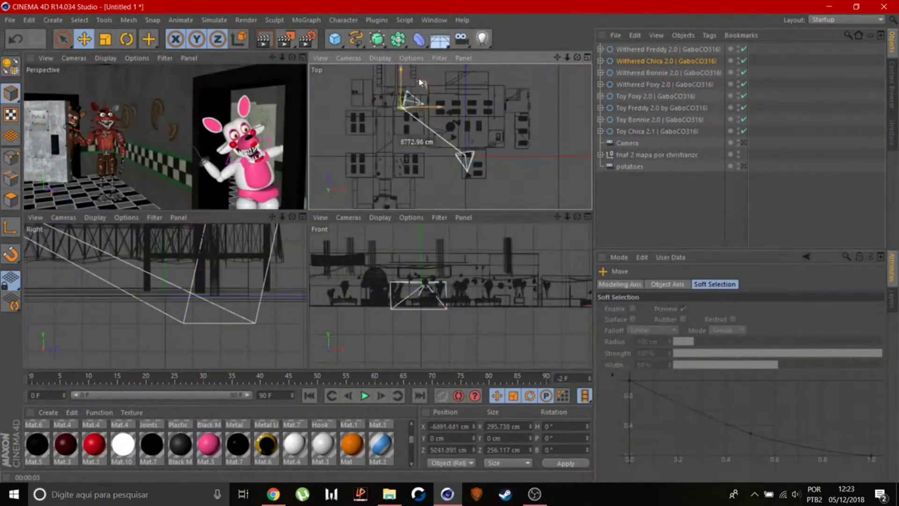
pyautogui.middleClick(187, 147)
pyautogui.moveTo(269, 203); pyautogui.dragTo(367, 249)
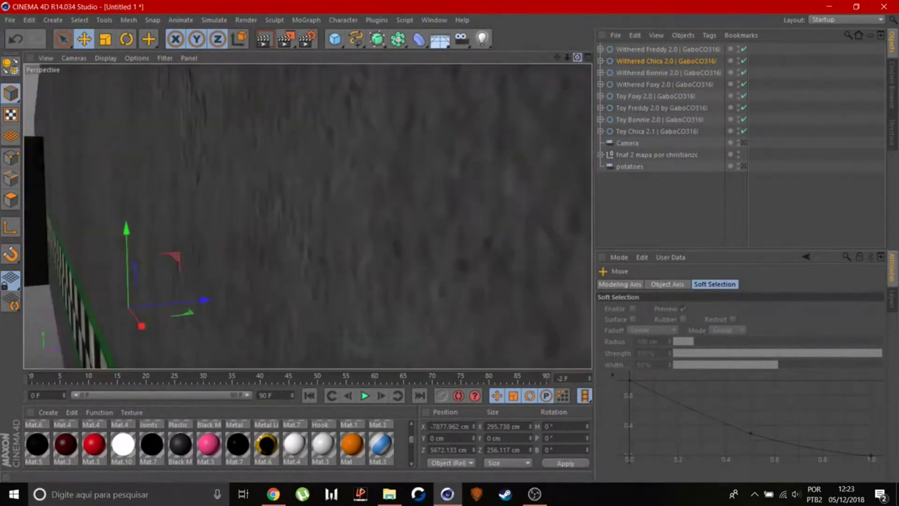
pyautogui.scroll(-5, 279, 187)
pyautogui.scroll(5, 308, 216)
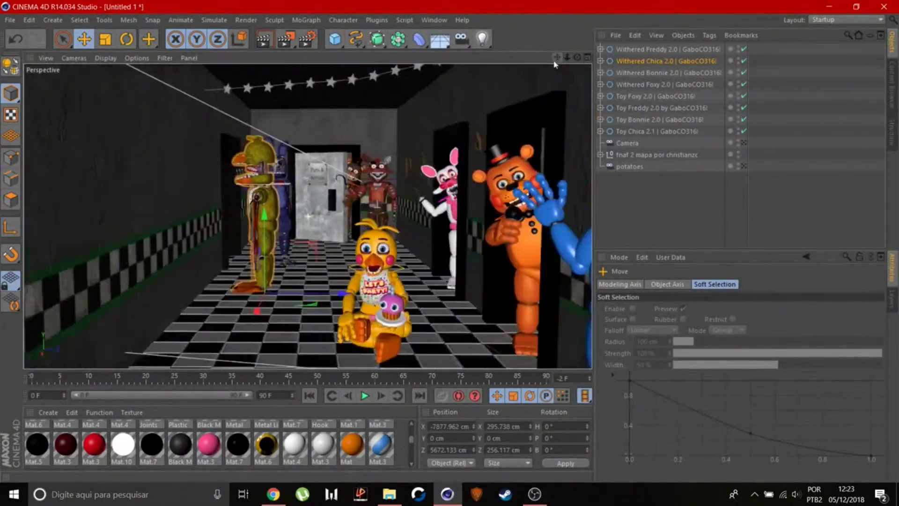
pyautogui.scroll(3, 292, 317)
# Turn Withered Chica slightly and raise her left leg, undoing the extra forward swing
pyautogui.press('r')
pyautogui.moveTo(383, 303); pyautogui.dragTo(380, 303)
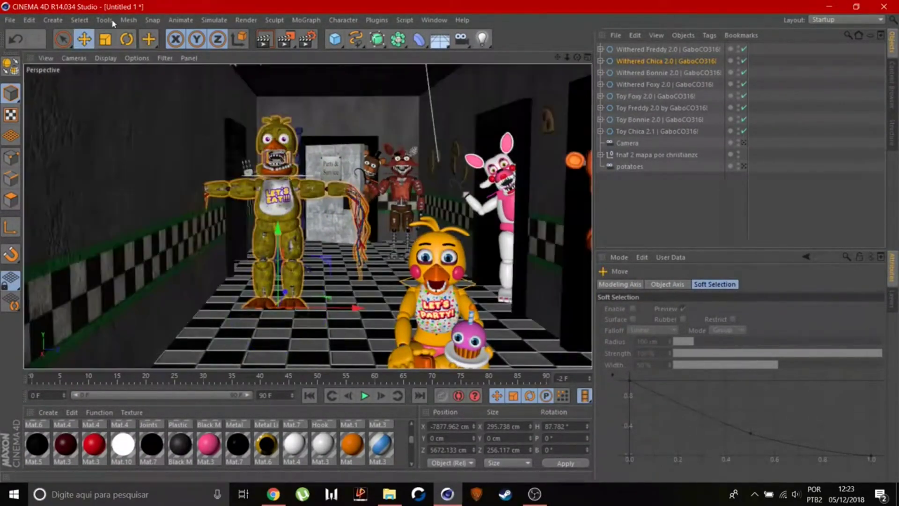
pyautogui.scroll(5, 281, 211)
pyautogui.press('r')
pyautogui.moveTo(307, 225); pyautogui.dragTo(309, 157)
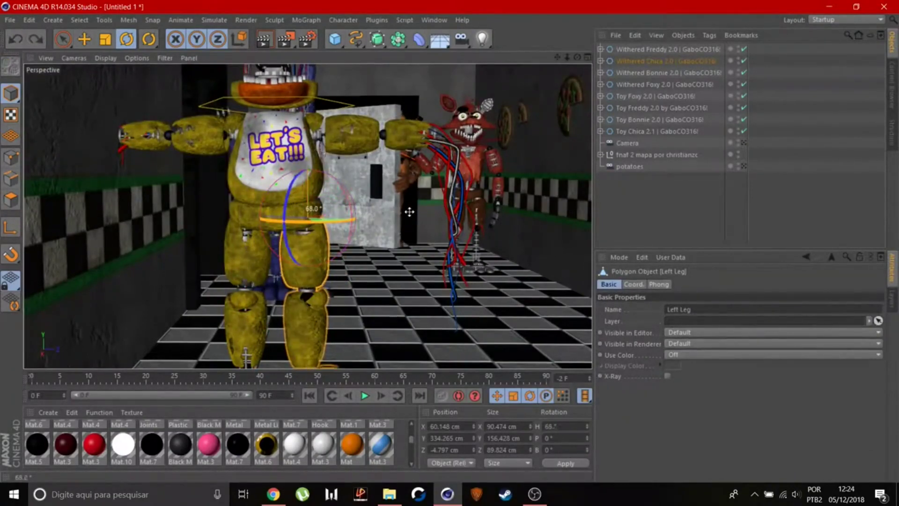
pyautogui.moveTo(344, 193); pyautogui.dragTo(324, 174)
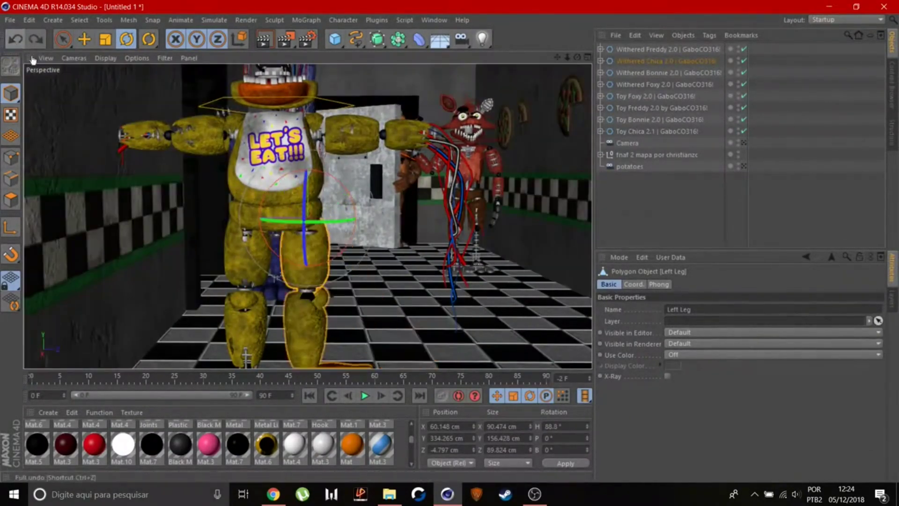
pyautogui.hotkey('ctrl', 'z')
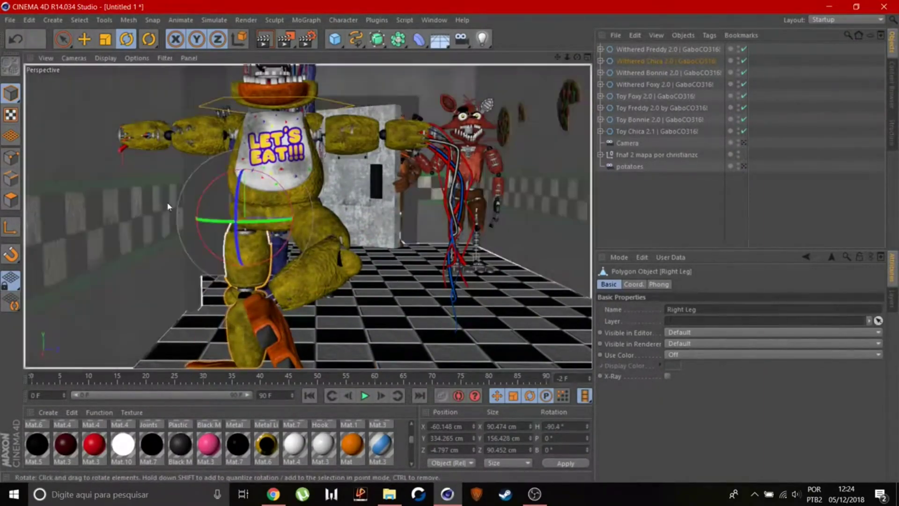
# Bend Withered Chica's knee by about -27.7 degrees
pyautogui.click(199, 296)
pyautogui.scroll(3, 275, 257)
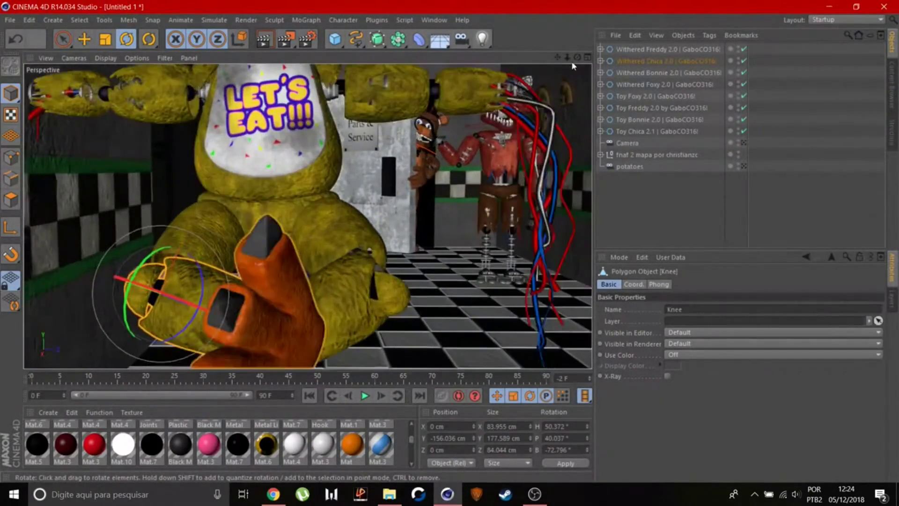
pyautogui.scroll(3, 290, 243)
pyautogui.click(307, 235)
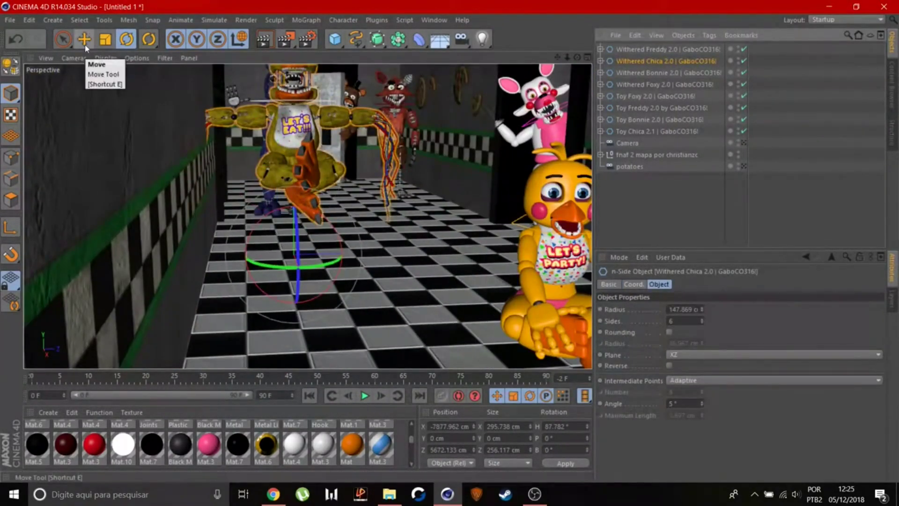
pyautogui.click(84, 39)
pyautogui.press('r')
pyautogui.click(328, 235)
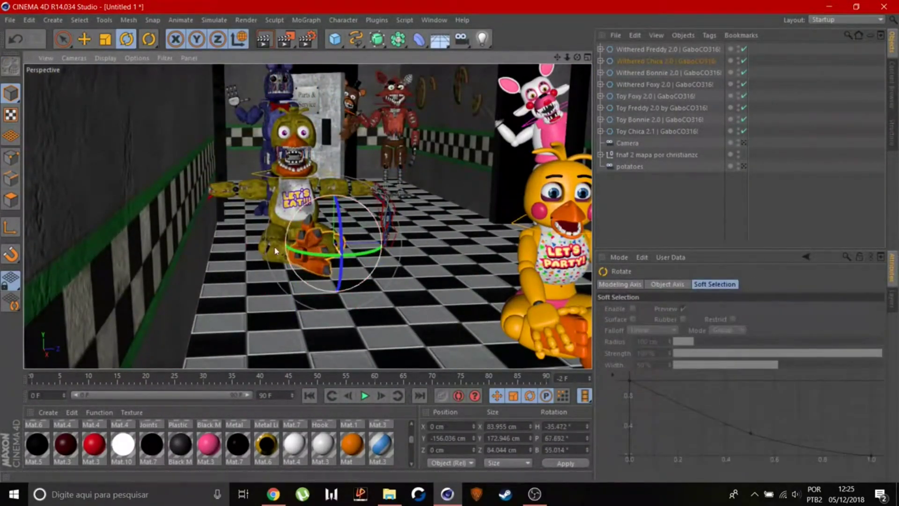
pyautogui.click(275, 251)
pyautogui.moveTo(269, 255); pyautogui.dragTo(262, 261)
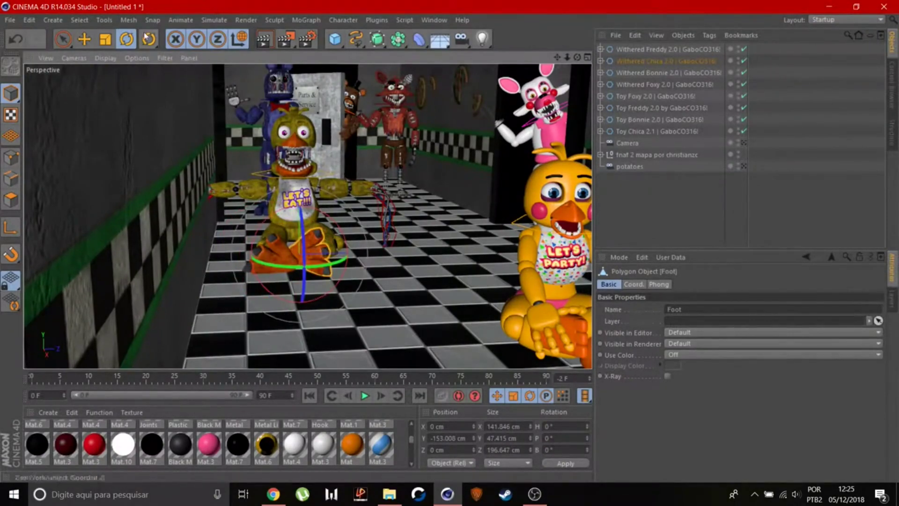
# Shift Chica sideways along the floor and turn her head slightly
pyautogui.press('e')
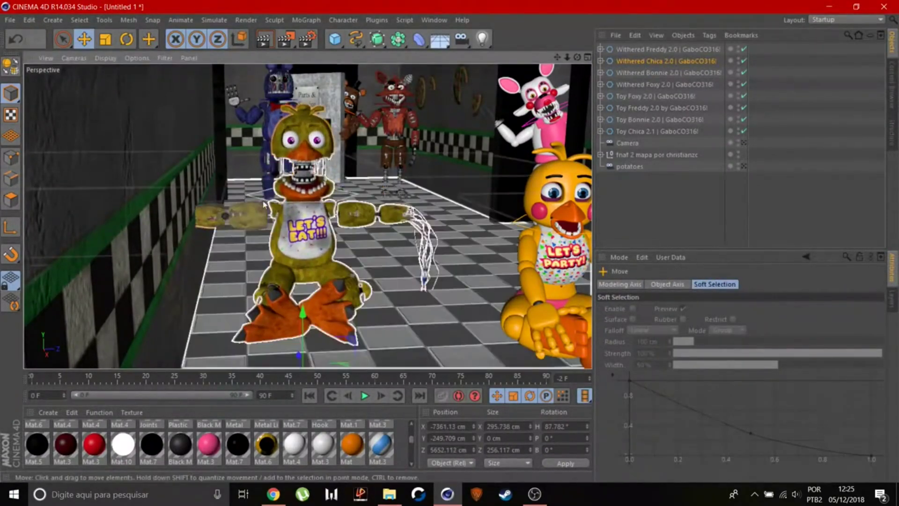
pyautogui.moveTo(355, 347); pyautogui.dragTo(413, 359)
pyautogui.click(743, 142)
pyautogui.click(225, 229)
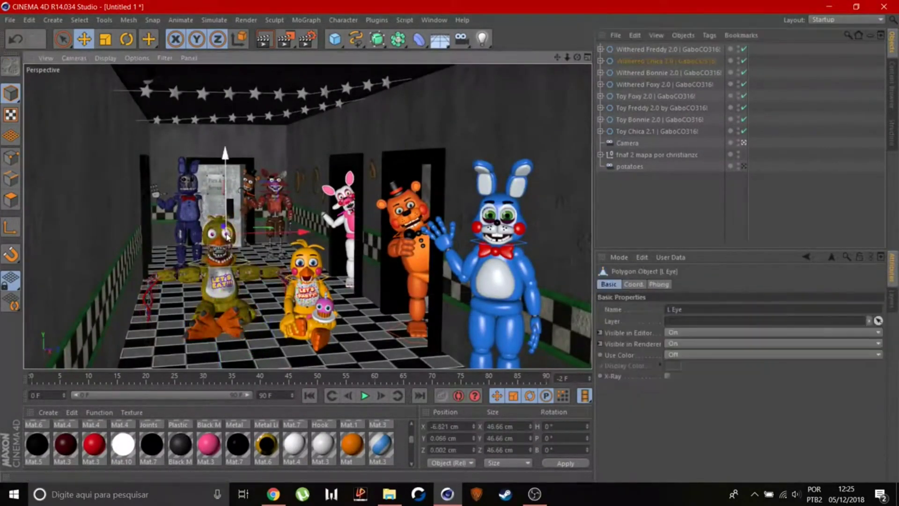
pyautogui.press('r')
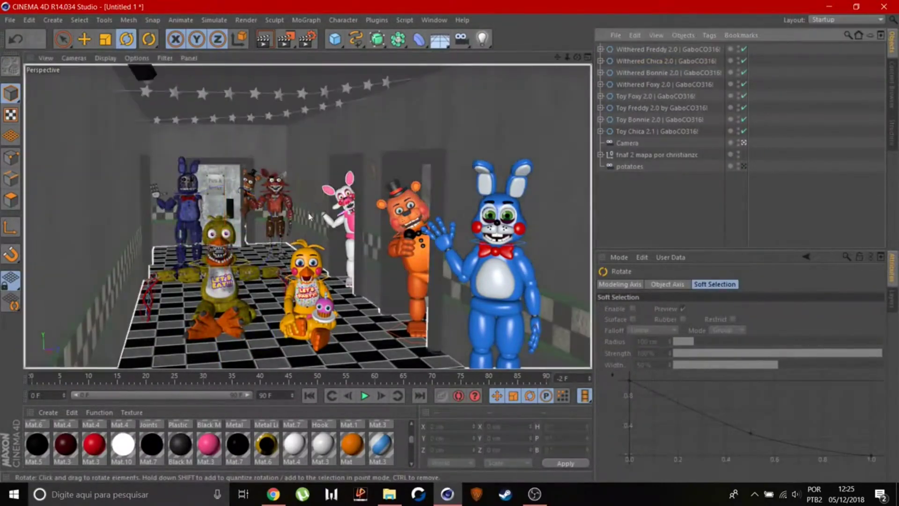
pyautogui.moveTo(225, 229); pyautogui.dragTo(213, 235)
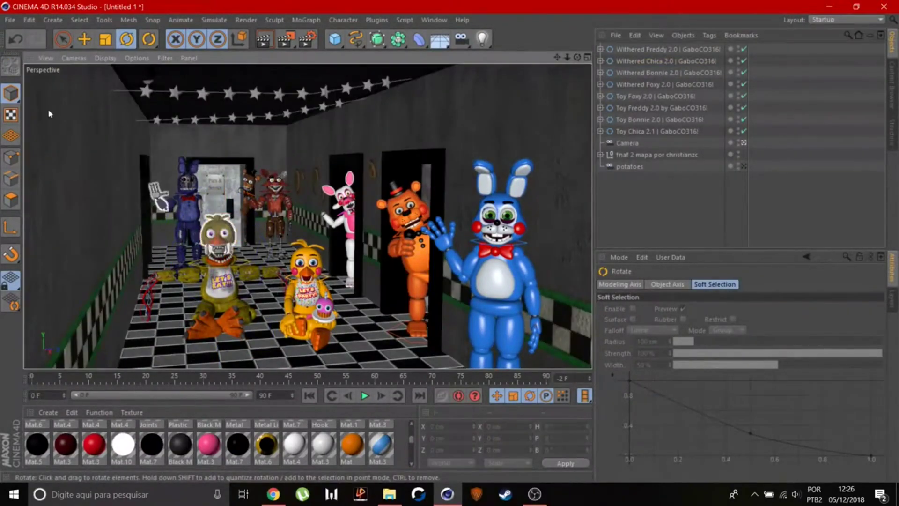
# Select the floor object suelo and Chica's head, then clear the selection
pyautogui.click(247, 268)
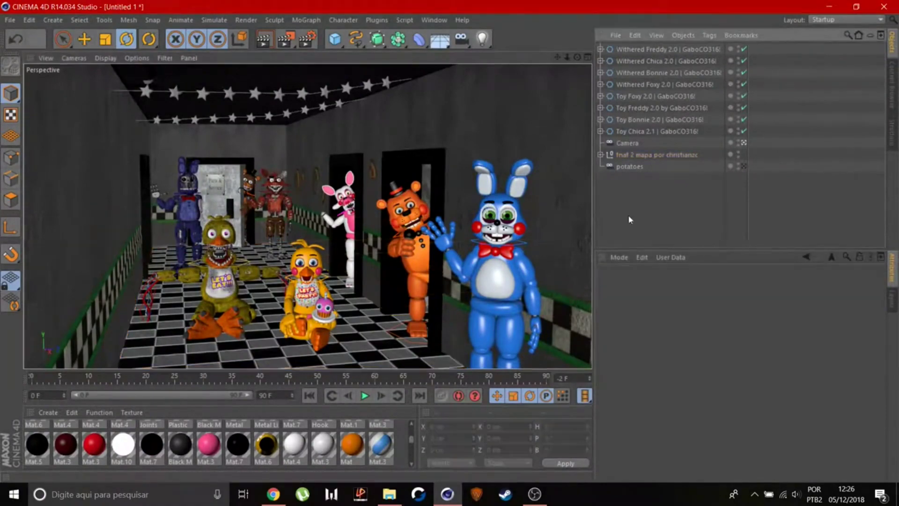
pyautogui.click(742, 142)
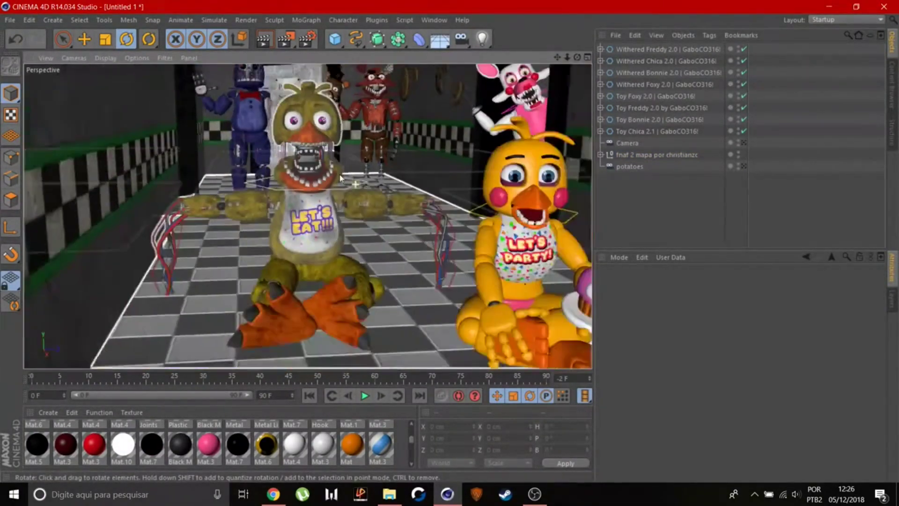
pyautogui.click(292, 189)
pyautogui.scroll(-5, 290, 231)
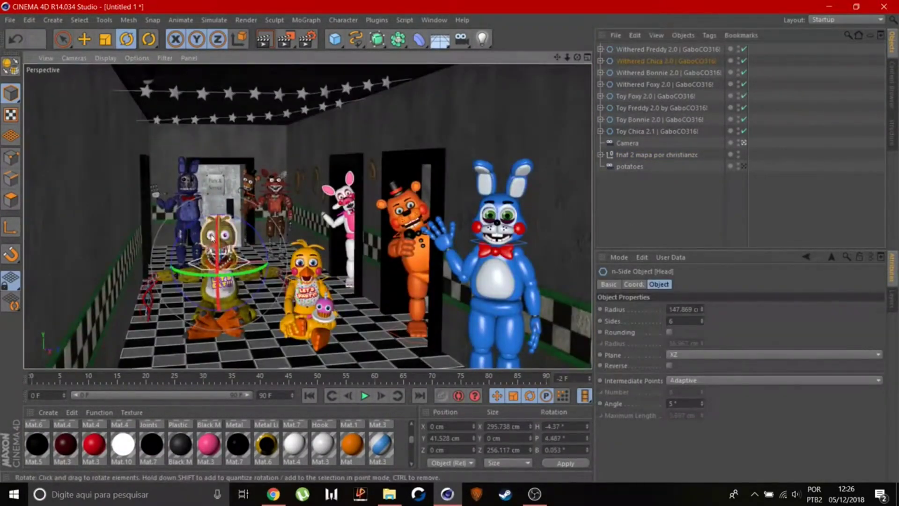
pyautogui.click(665, 211)
# Add an omni light and position it using the four-view layout
pyautogui.click(743, 143)
pyautogui.click(482, 38)
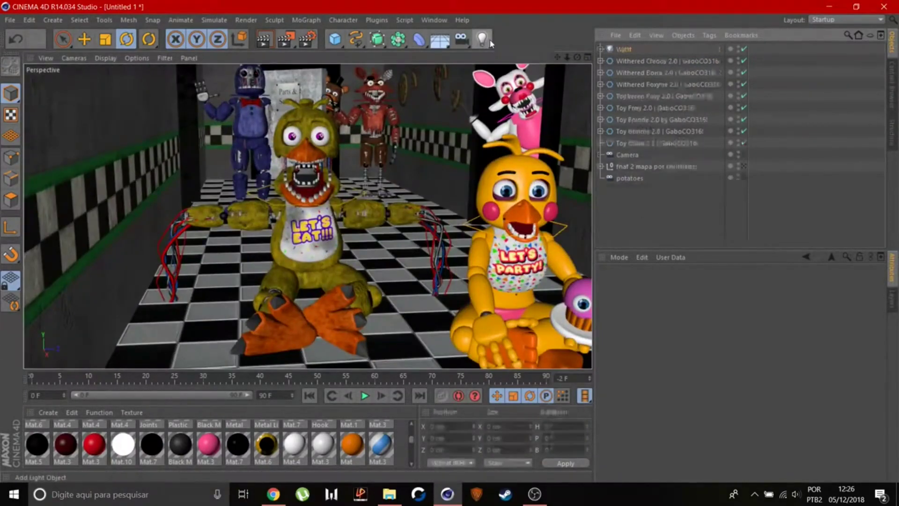
pyautogui.press('F5')
pyautogui.press('e')
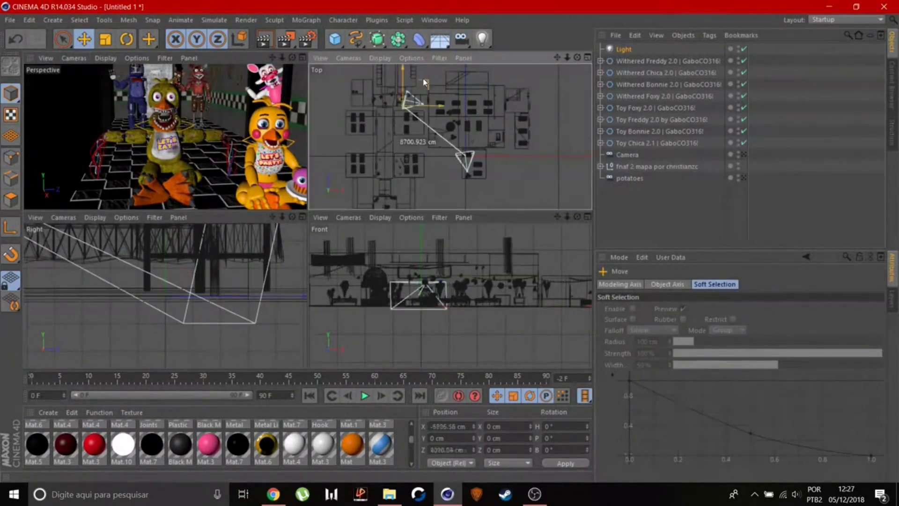
pyautogui.scroll(-3, 407, 263)
pyautogui.press('F1')
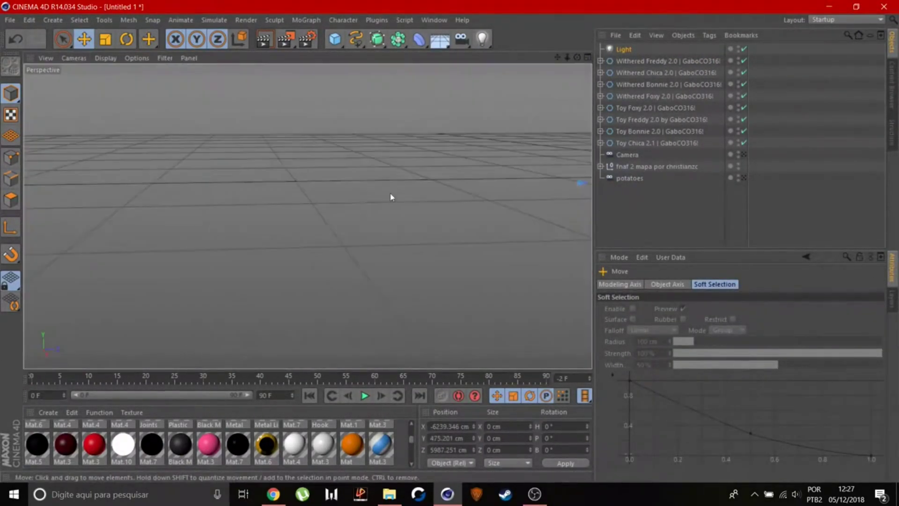
pyautogui.scroll(2, 387, 122)
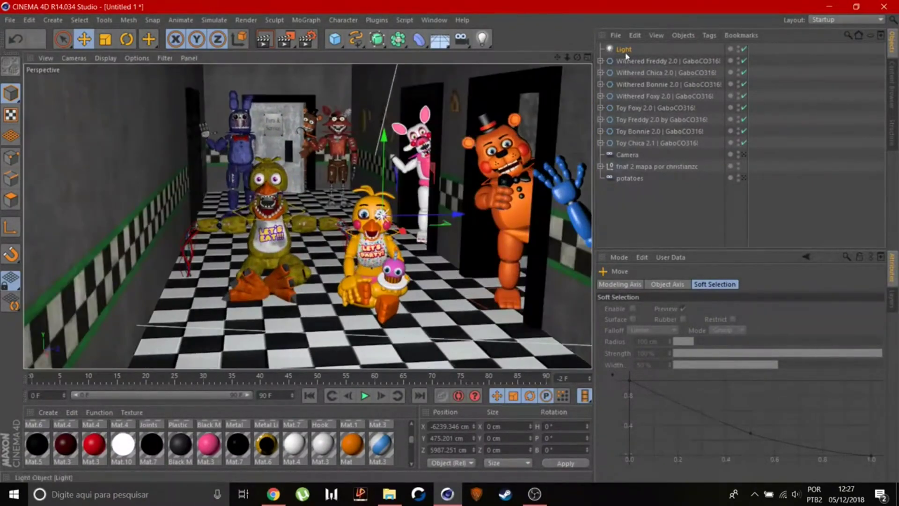
# Set the first light's shadow type, check its placement, and add a second light
pyautogui.click(623, 49)
pyautogui.click(660, 376)
pyautogui.keyDown('alt'); pyautogui.moveTo(474, 195); pyautogui.dragTo(421, 201); pyautogui.keyUp('alt')
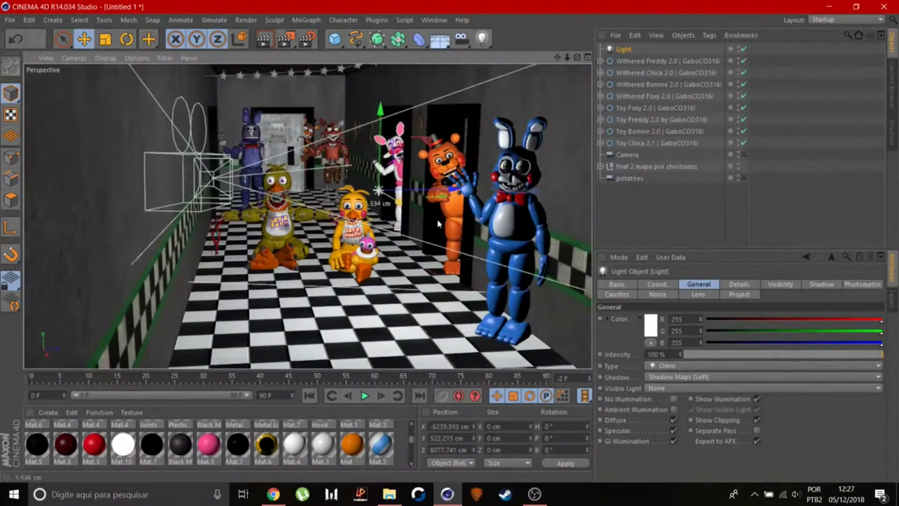
pyautogui.click(482, 38)
pyautogui.click(631, 47)
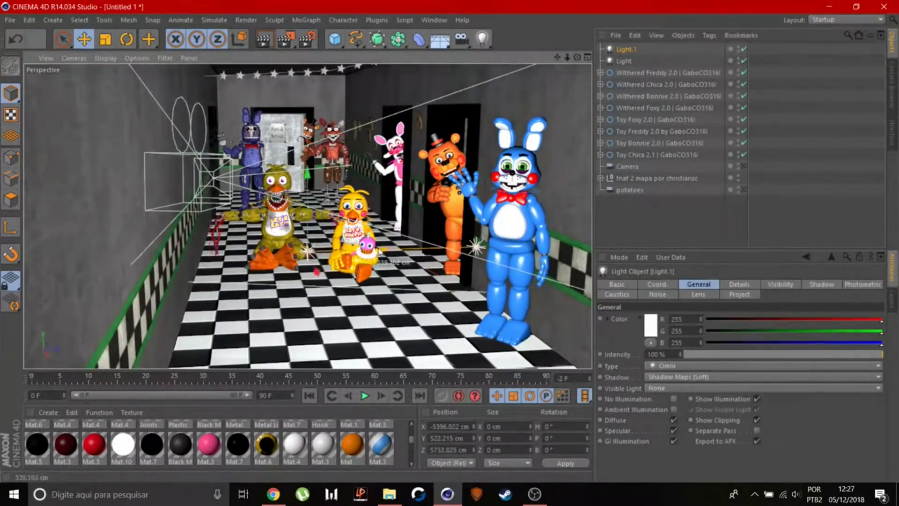
pyautogui.scroll(4, 231, 157)
pyautogui.scroll(2, 232, 157)
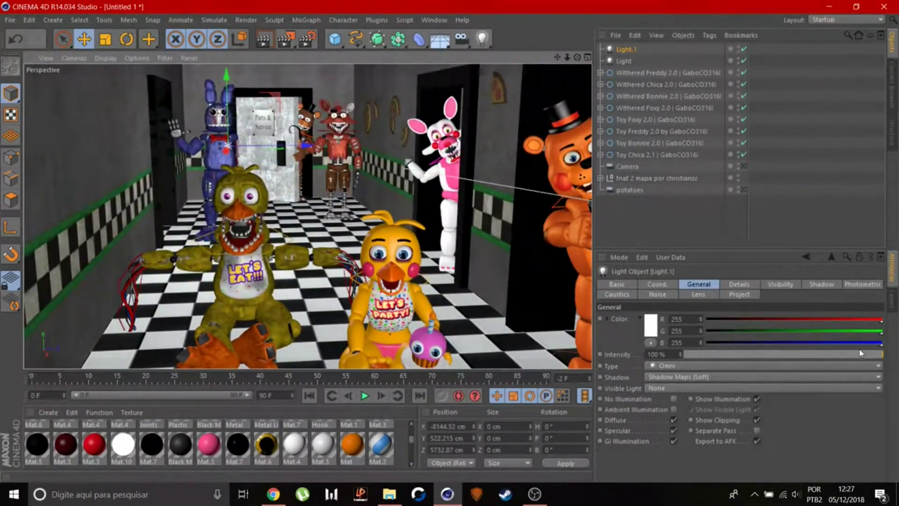
# Duplicate a third light, move it along X at 81% intensity, and render
pyautogui.keyDown('ctrl'); pyautogui.moveTo(236, 157); pyautogui.dragTo(257, 153); pyautogui.keyUp('ctrl')
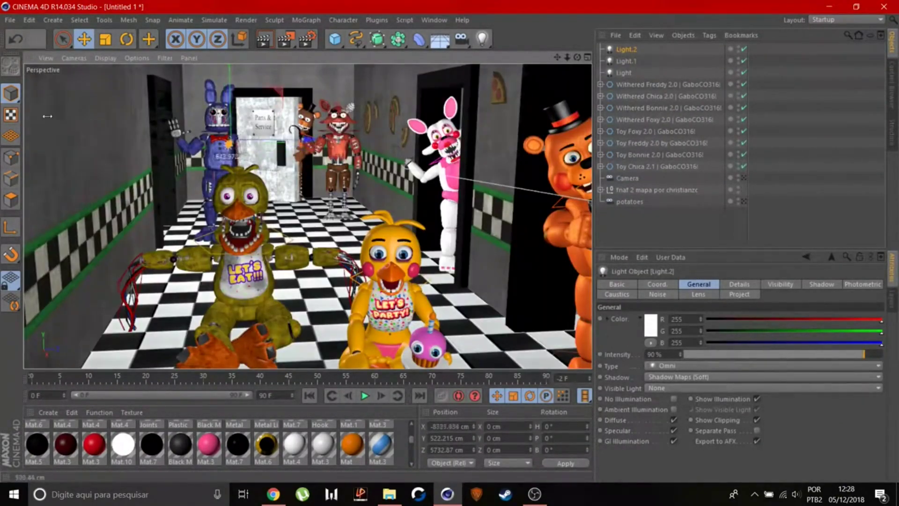
pyautogui.moveTo(48, 116); pyautogui.dragTo(40, 116)
pyautogui.click(862, 355)
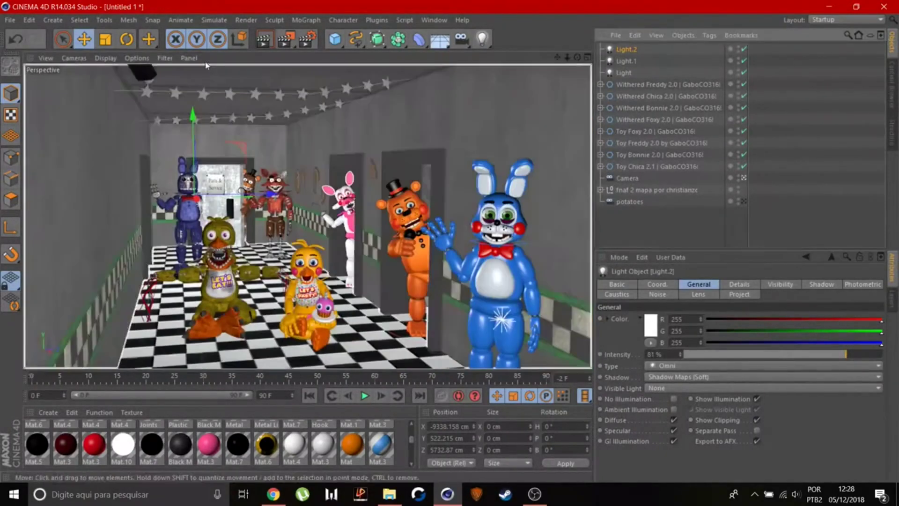
pyautogui.click(265, 43)
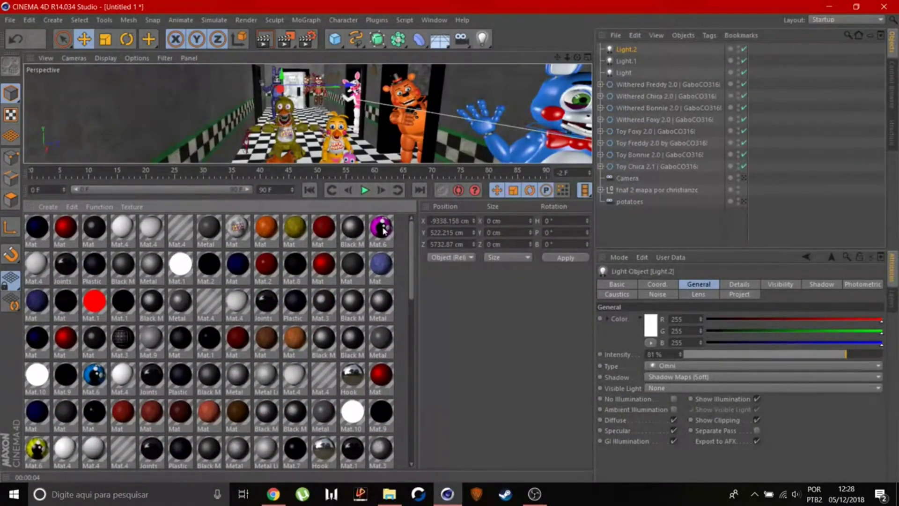
# Enable Glow on the pink, blue and yellow Mat.6 eye materials
pyautogui.doubleClick(382, 228)
pyautogui.click(230, 318)
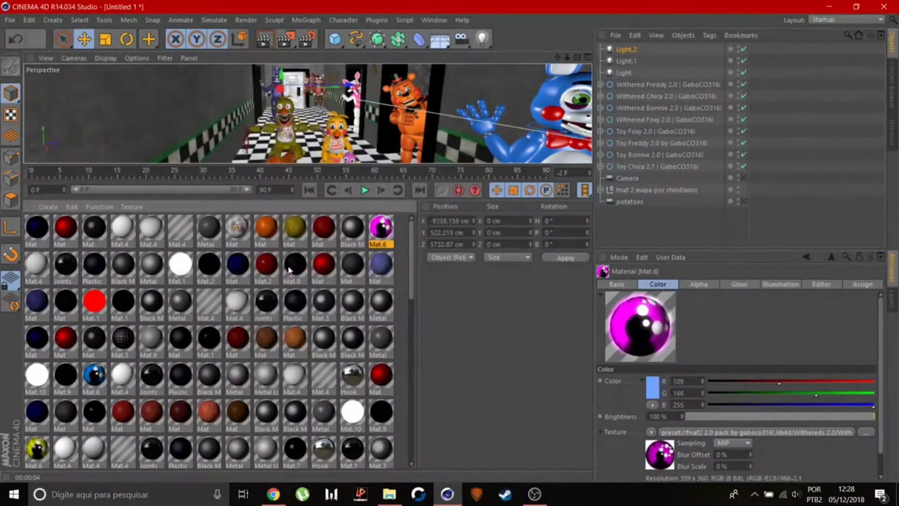
pyautogui.doubleClick(94, 374)
pyautogui.click(505, 76)
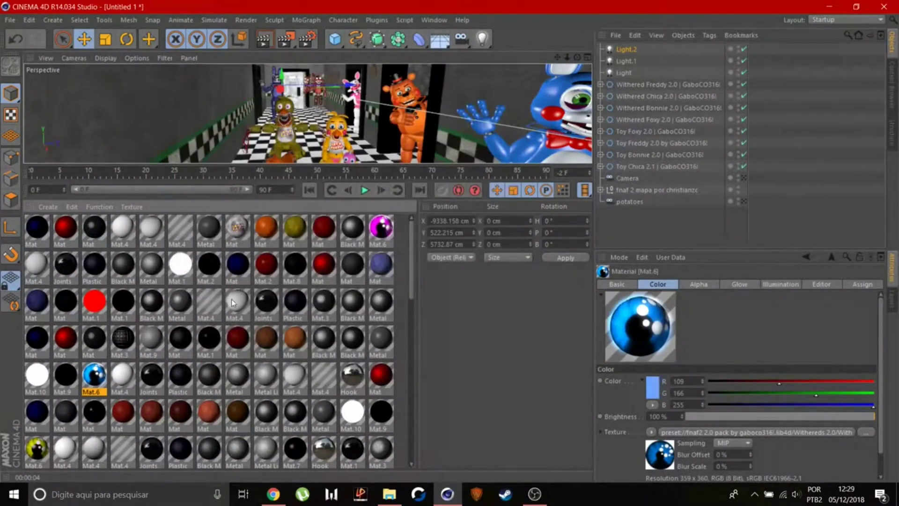
pyautogui.scroll(-5, 34, 246)
pyautogui.doubleClick(34, 247)
pyautogui.click(230, 318)
pyautogui.click(503, 79)
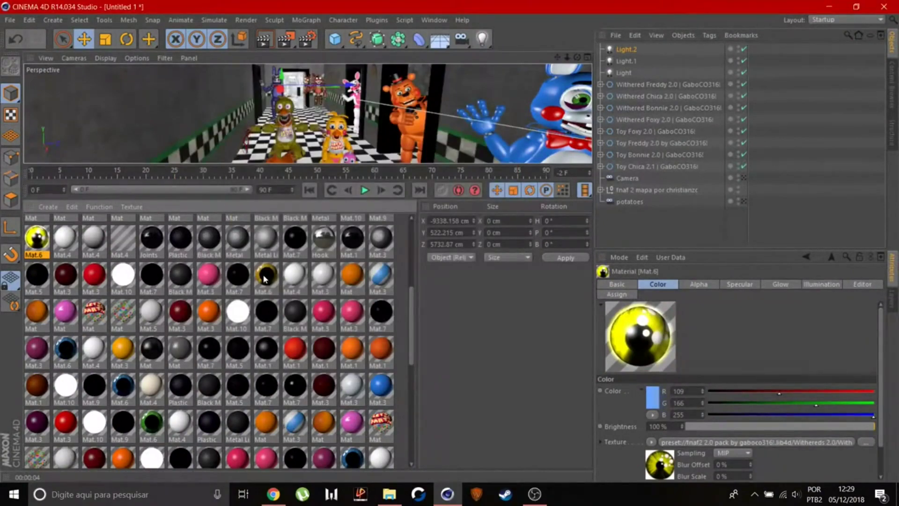
# Enable Glow on the remaining eye materials, including the blue Toy and green eyes
pyautogui.doubleClick(37, 237)
pyautogui.click(230, 318)
pyautogui.click(503, 79)
pyautogui.doubleClick(122, 385)
pyautogui.click(230, 318)
pyautogui.click(504, 78)
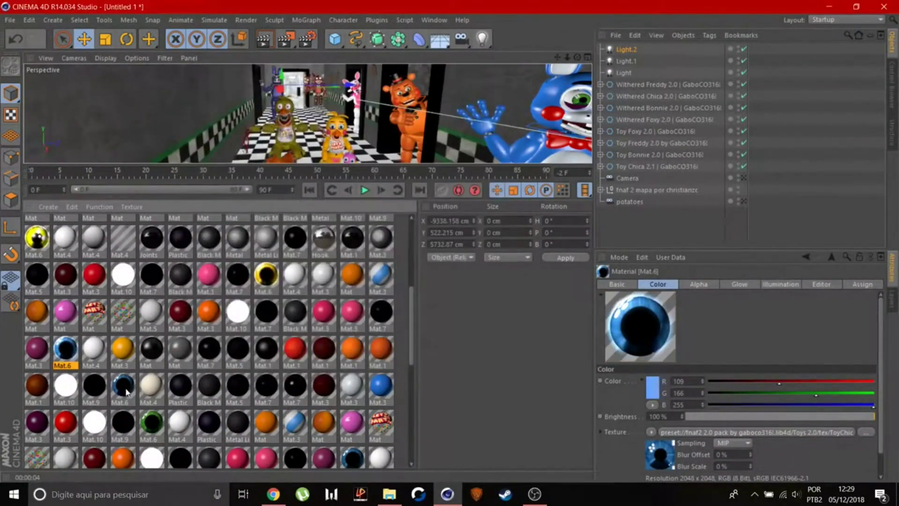
pyautogui.doubleClick(123, 385)
pyautogui.click(230, 318)
pyautogui.click(504, 79)
pyautogui.doubleClick(151, 421)
pyautogui.click(503, 79)
# Enlarge the viewport and render the hallway view to check the glowing eyes
pyautogui.scroll(-2, 287, 321)
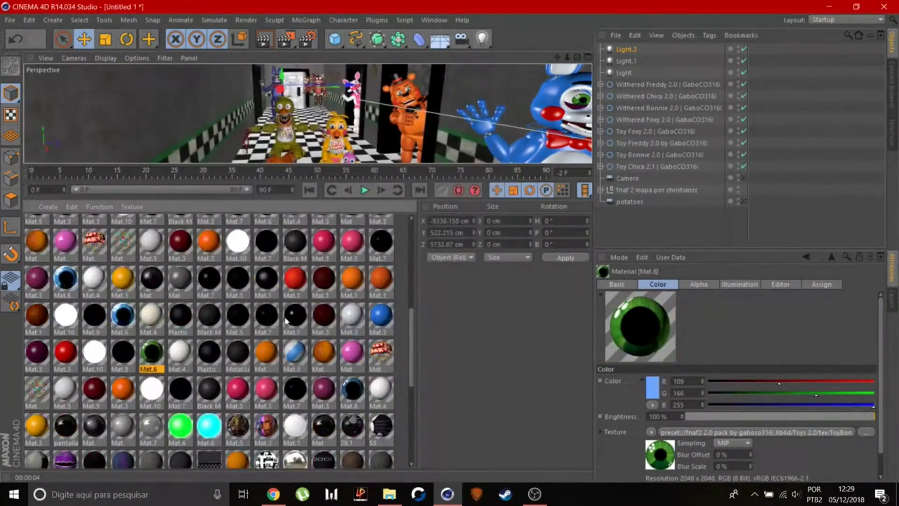
pyautogui.scroll(-3, 287, 321)
pyautogui.scroll(5, 286, 347)
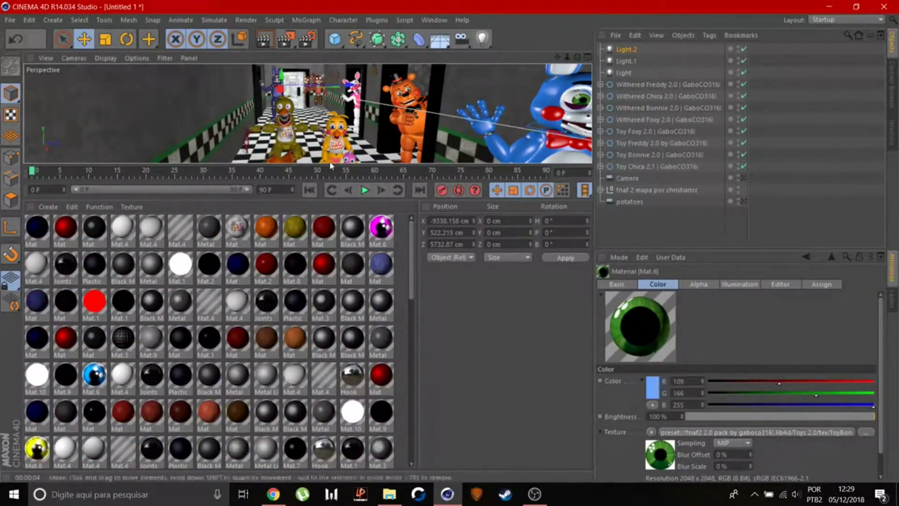
pyautogui.moveTo(331, 165); pyautogui.dragTo(331, 370)
pyautogui.scroll(-3, 265, 120)
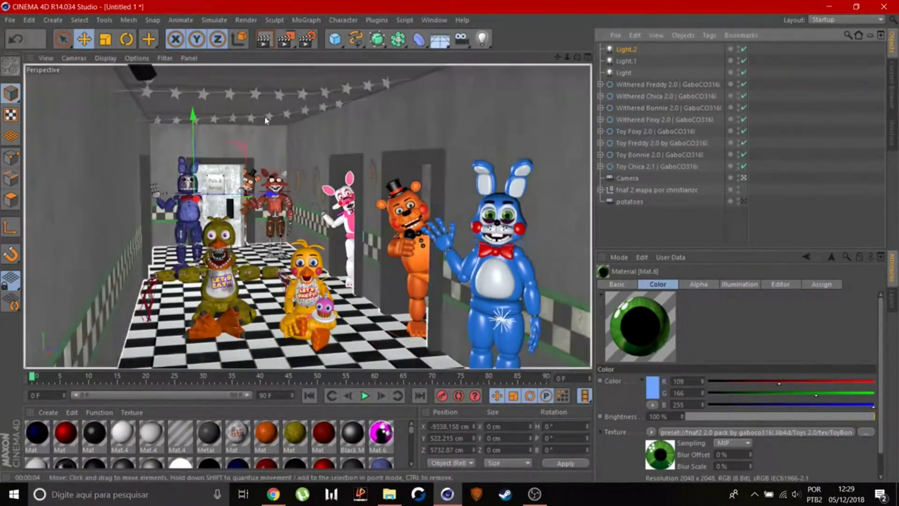
pyautogui.click(269, 39)
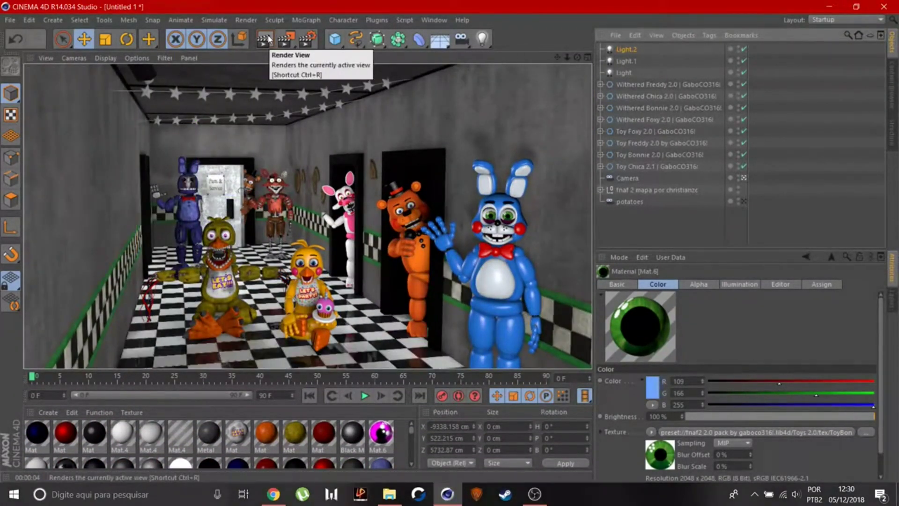
# Rotate Toy Bonnie's big right eye slightly and enable glow on the green Mat.6 material
pyautogui.click(489, 216)
pyautogui.press('r')
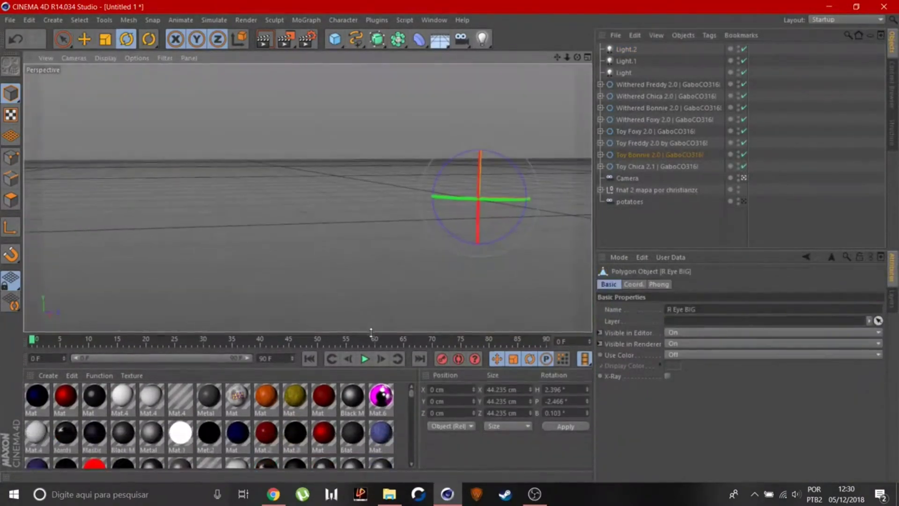
pyautogui.moveTo(488, 216)
pyautogui.mouseDown()
pyautogui.moveTo(418, 329)
pyautogui.moveTo(418, 107)
pyautogui.moveTo(452, 370)
pyautogui.mouseUp()
pyautogui.scroll(-3, 211, 304)
pyautogui.doubleClick(151, 295)
pyautogui.click(503, 79)
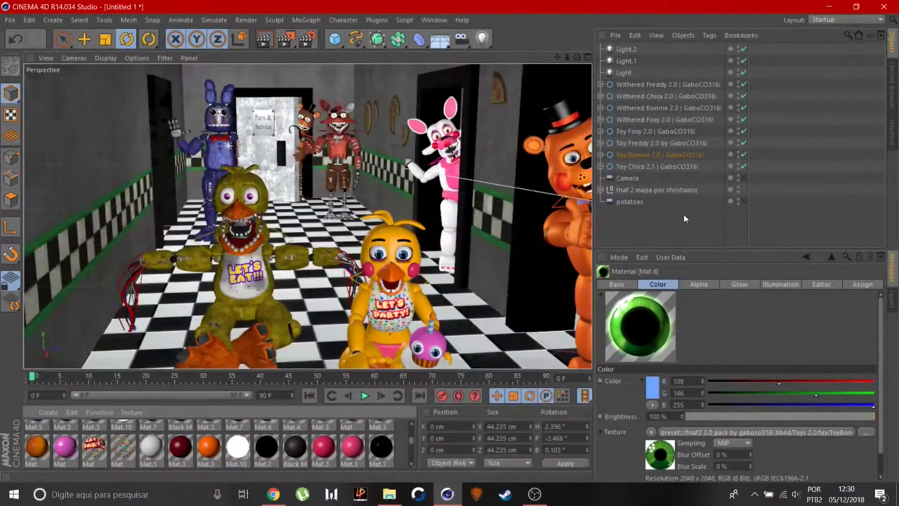
# Look through the scene camera, enlarge the Material Manager, and select Withered Bonnie 2.0
pyautogui.click(744, 178)
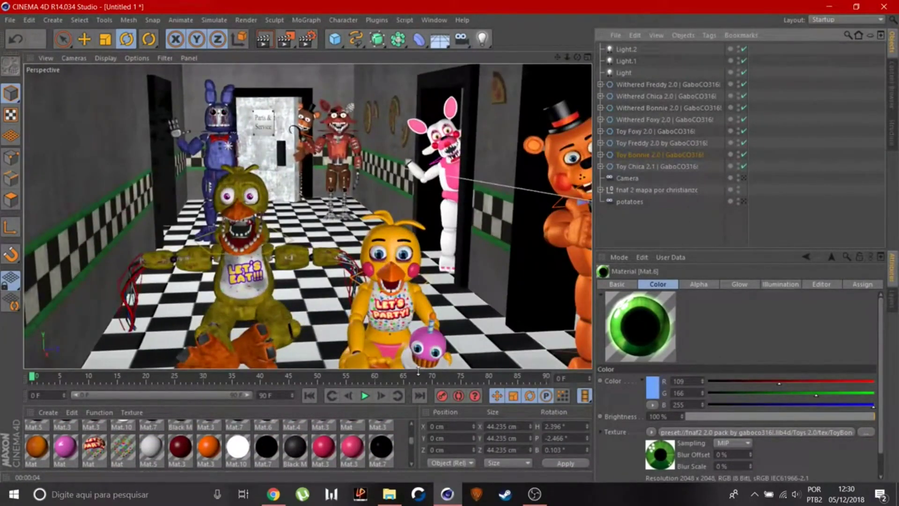
pyautogui.moveTo(309, 370)
pyautogui.mouseDown()
pyautogui.moveTo(309, 108)
pyautogui.moveTo(323, 87)
pyautogui.moveTo(281, 89)
pyautogui.mouseUp()
pyautogui.click(632, 108)
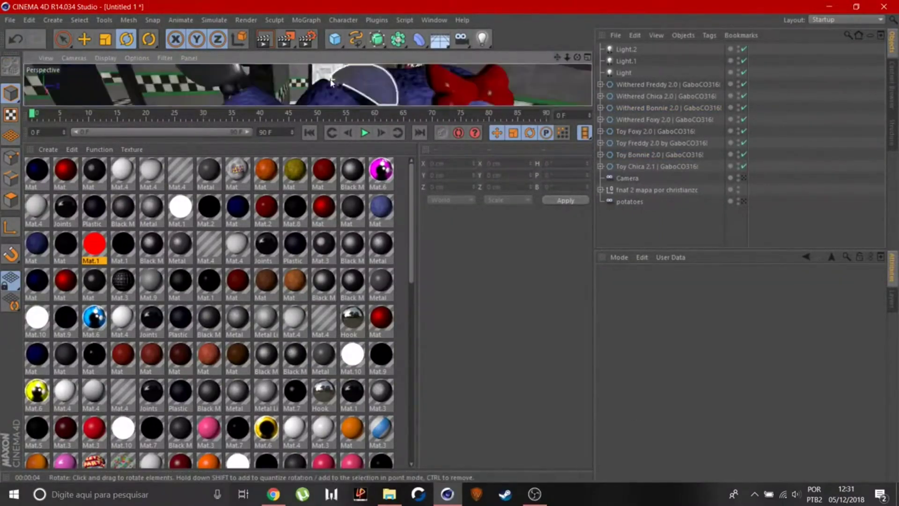
# Enable glow on the red Mat.1 material and render a hallway preview
pyautogui.doubleClick(92, 247)
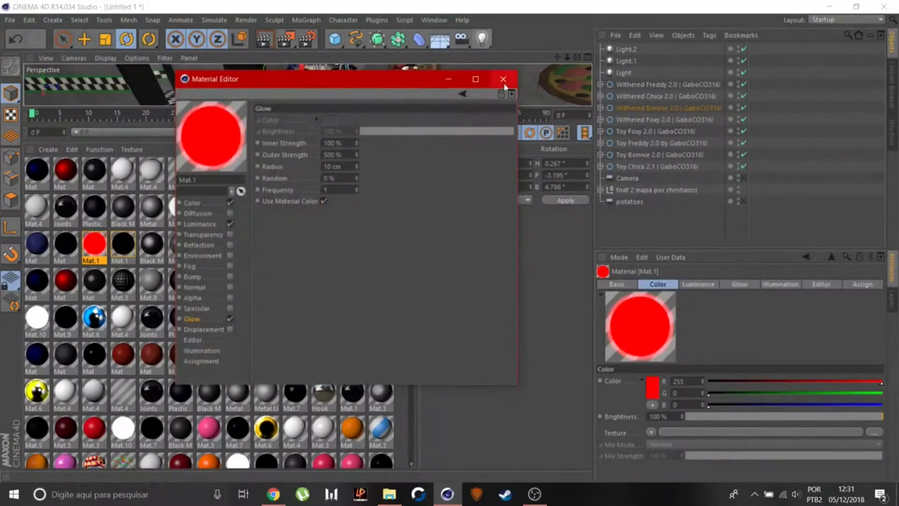
pyautogui.click(503, 80)
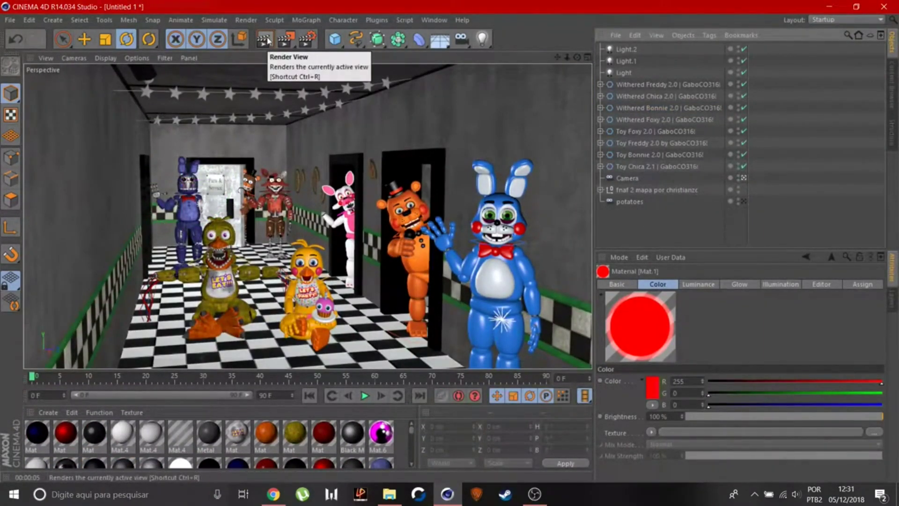
pyautogui.click(265, 41)
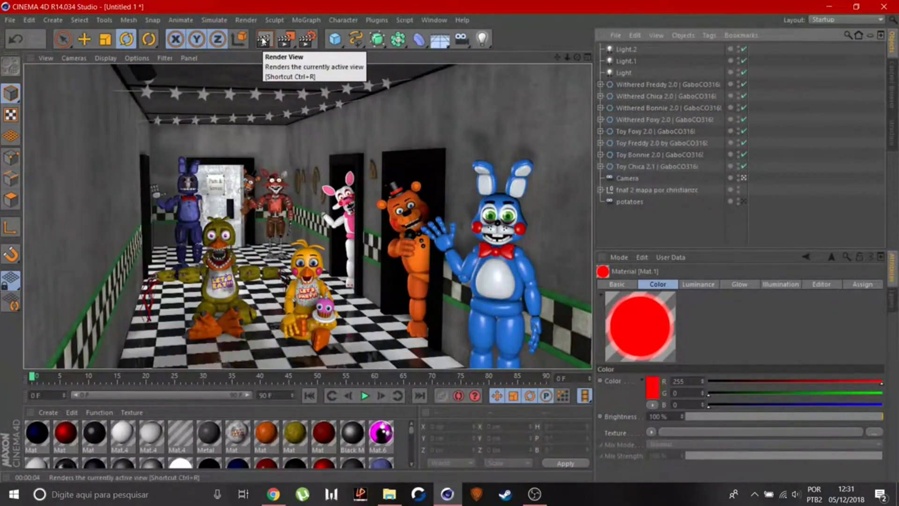
# Select Withered Chica and add a Color Correction effect in Render Settings
pyautogui.click(225, 241)
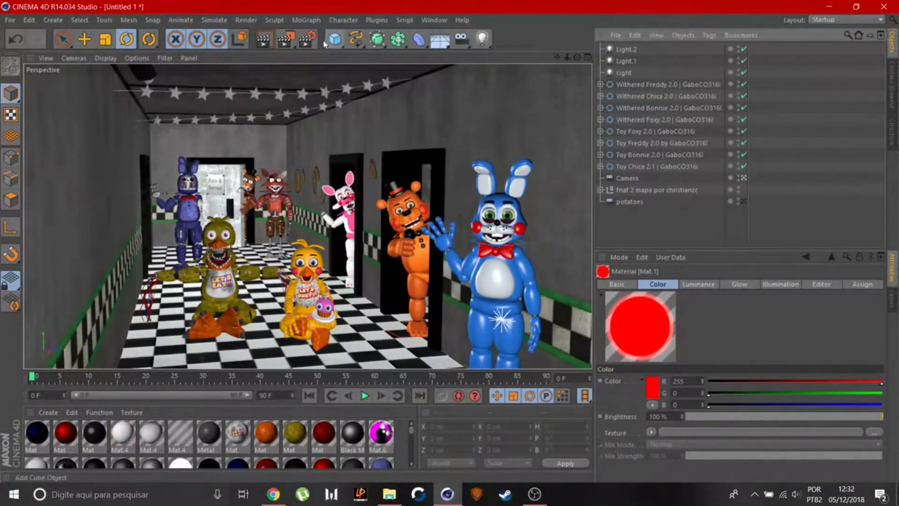
pyautogui.click(307, 39)
pyautogui.click(122, 276)
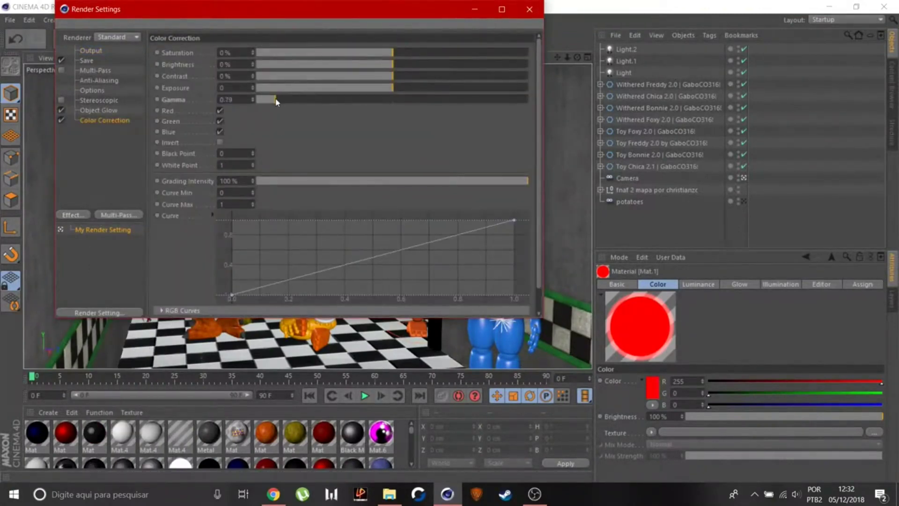
# Set Color Correction gamma to 0.81 and saturation to -8%, then re-render the view
pyautogui.moveTo(234, 9); pyautogui.dragTo(497, 273)
pyautogui.click(272, 45)
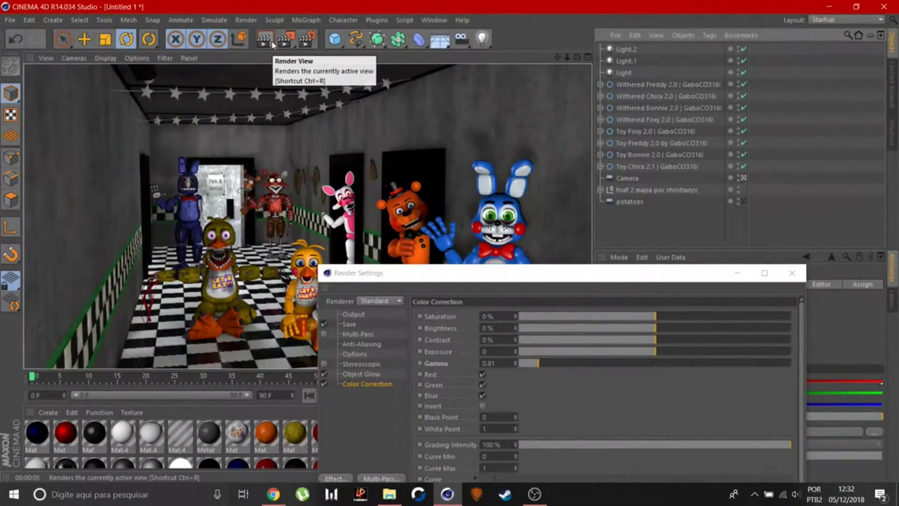
pyautogui.click(644, 316)
pyautogui.click(263, 39)
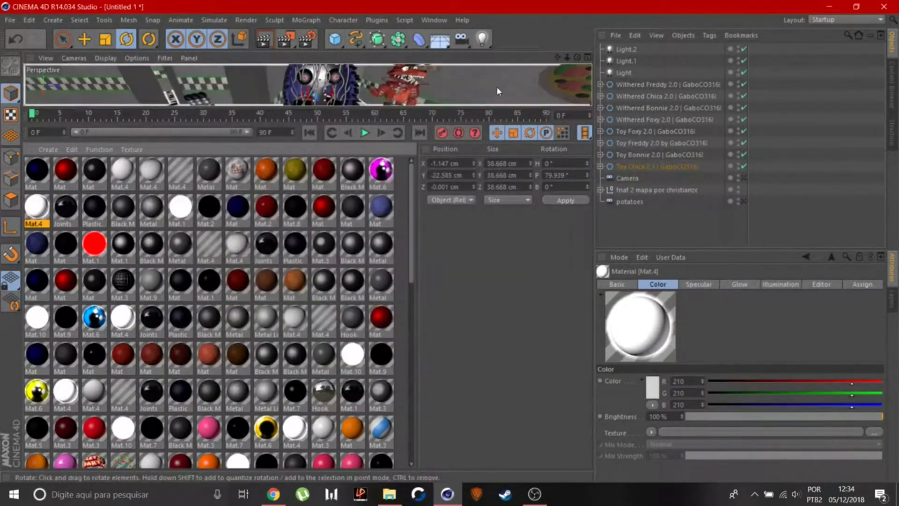
# Enlarge the hallway viewport and render a preview
pyautogui.scroll(-5, 236, 295)
pyautogui.scroll(-5, 236, 295)
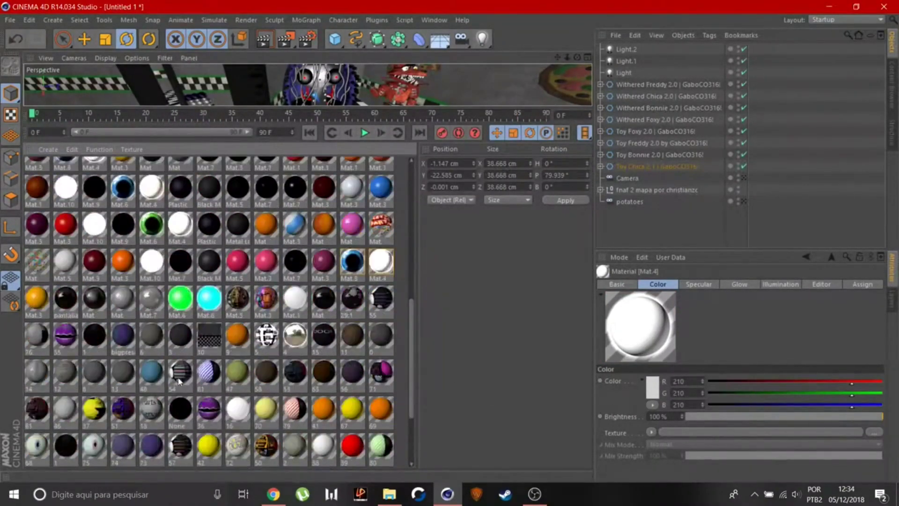
pyautogui.moveTo(373, 109); pyautogui.dragTo(373, 369)
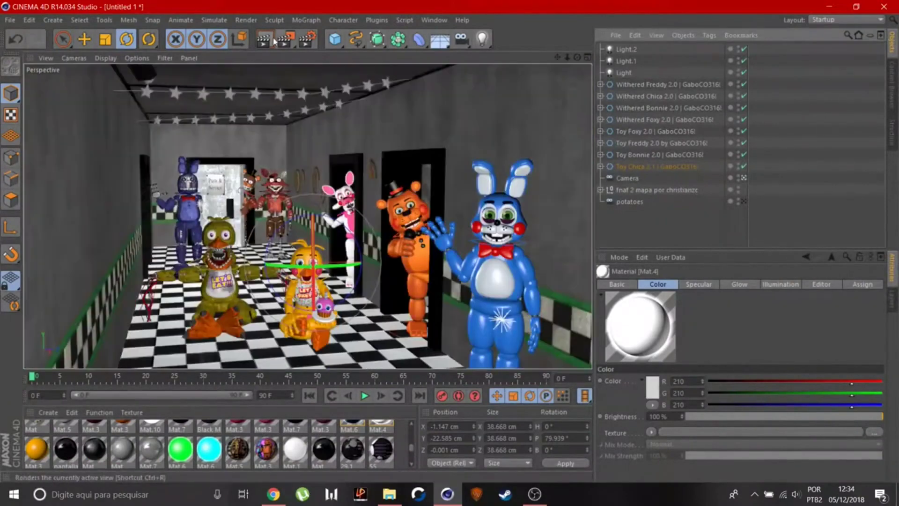
pyautogui.click(275, 41)
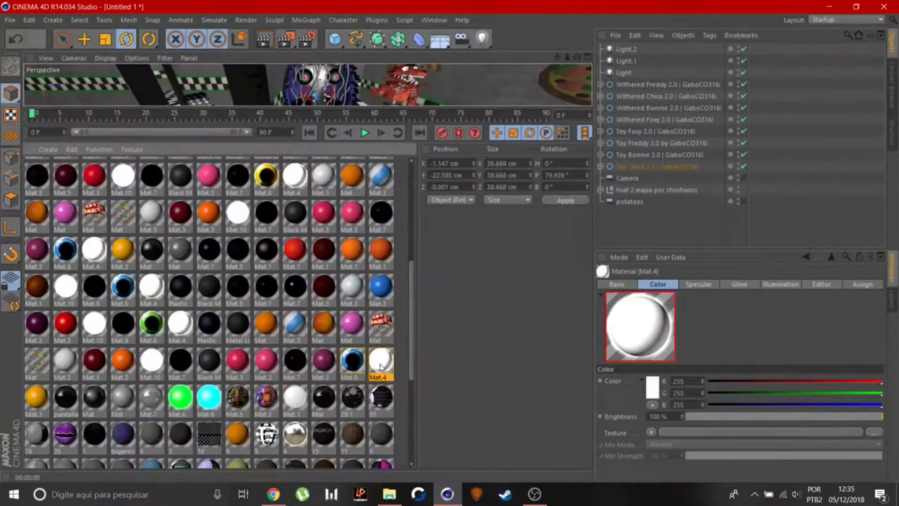
# Set the Mat.4 material's colour to pure white 255 and re-render the hallway
pyautogui.doubleClick(381, 367)
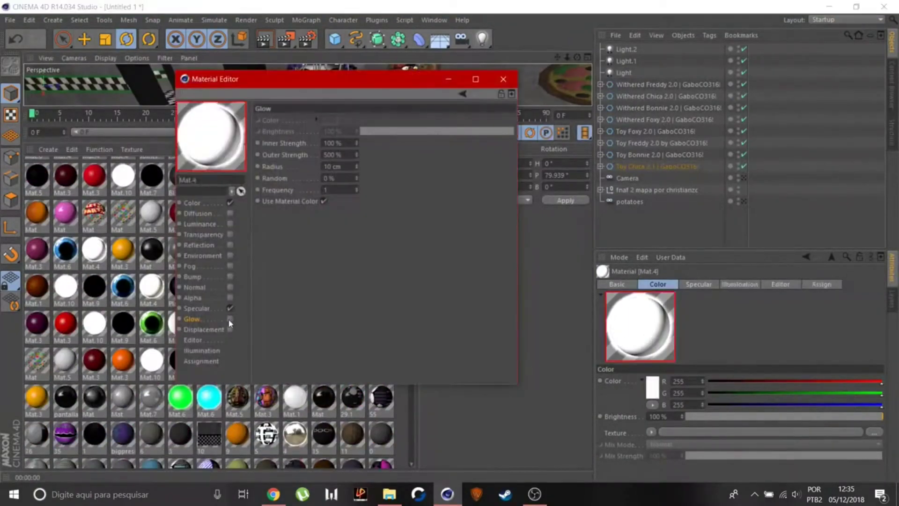
pyautogui.moveTo(280, 76); pyautogui.dragTo(501, 94)
pyautogui.click(151, 286)
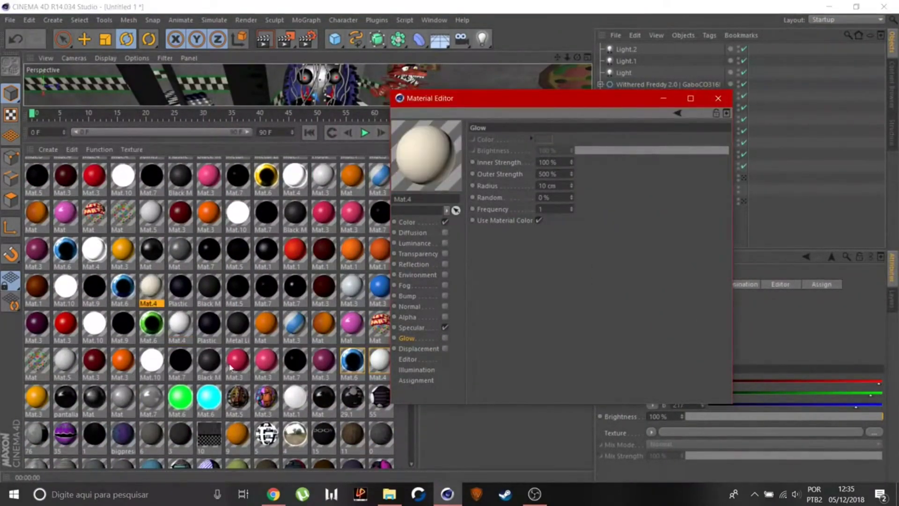
pyautogui.scroll(2, 140, 319)
pyautogui.click(93, 323)
pyautogui.moveTo(729, 104); pyautogui.dragTo(829, 273)
pyautogui.click(826, 271)
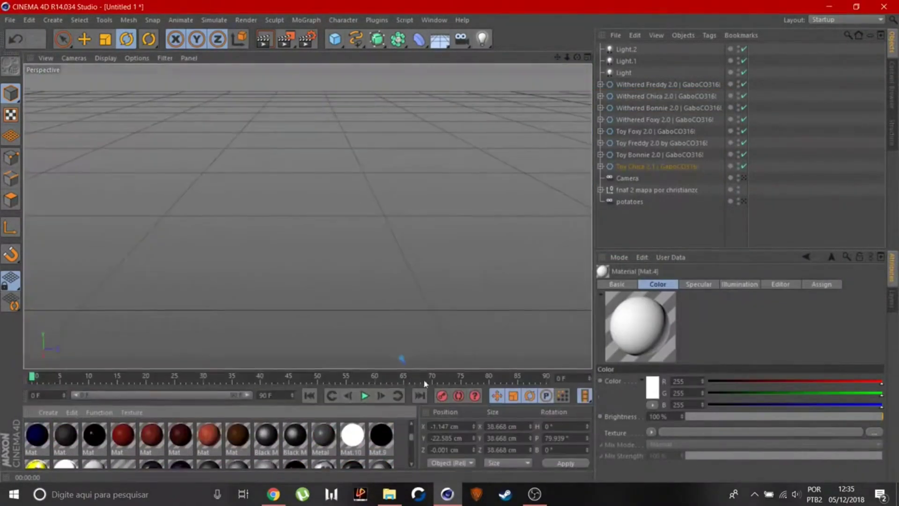
pyautogui.click(265, 41)
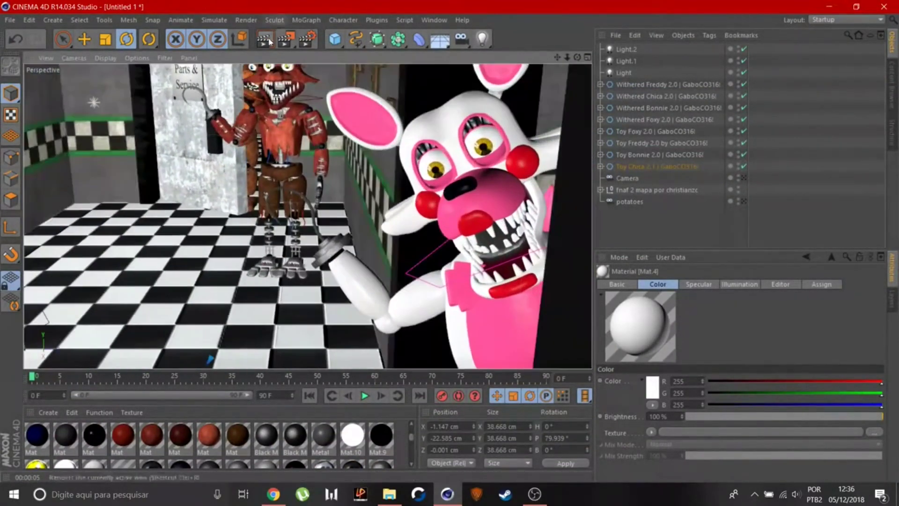
# Render the back hallway, then inspect Toy Foxy's eye Mat.4 glow settings
pyautogui.click(265, 39)
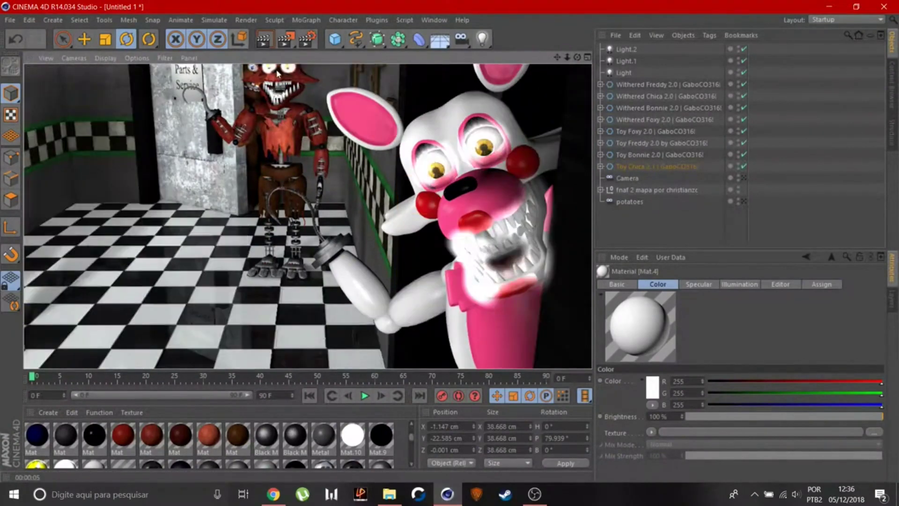
pyautogui.click(482, 148)
pyautogui.moveTo(336, 370); pyautogui.dragTo(337, 111)
pyautogui.doubleClick(294, 251)
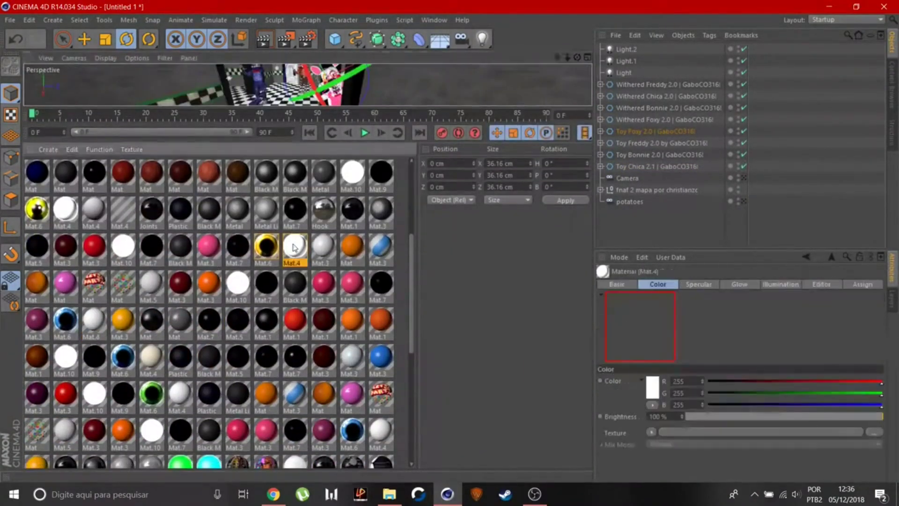
pyautogui.click(503, 82)
# Enlarge the viewport, render the whole hallway, and switch to the scene camera
pyautogui.moveTo(398, 171); pyautogui.dragTo(397, 341)
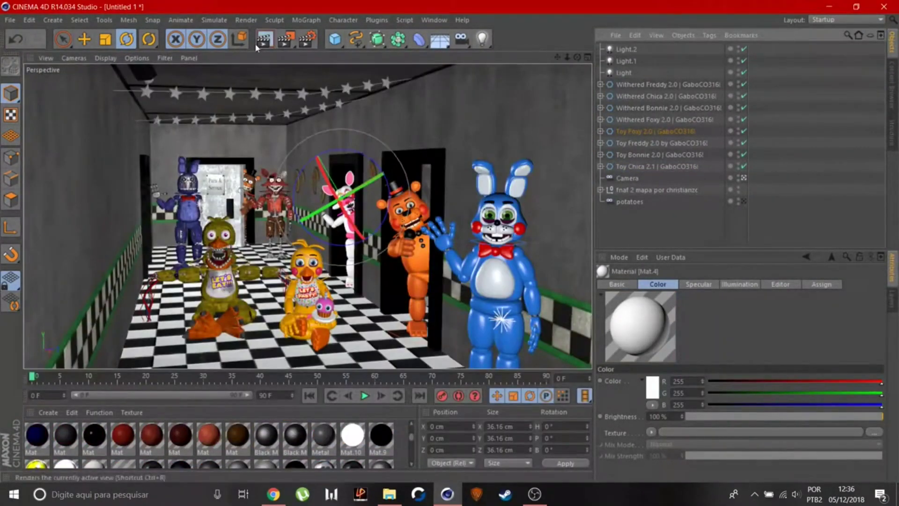
pyautogui.click(257, 42)
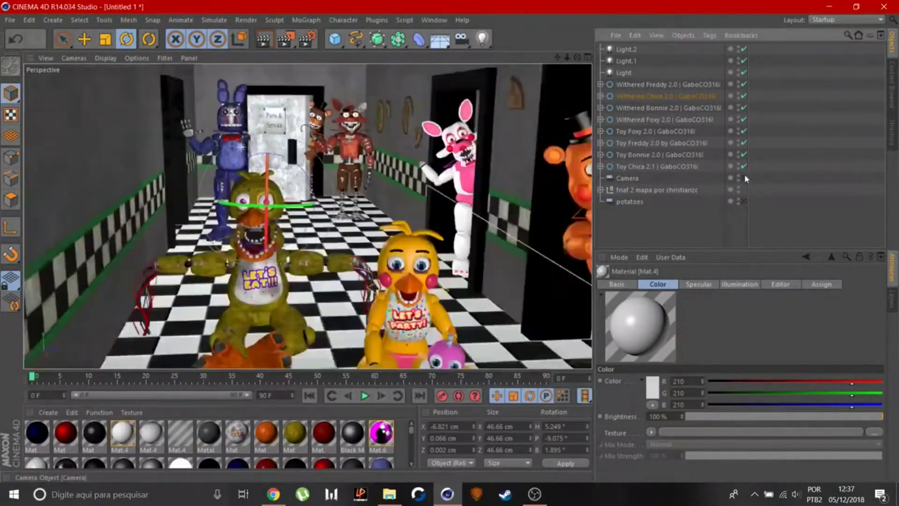
pyautogui.click(743, 178)
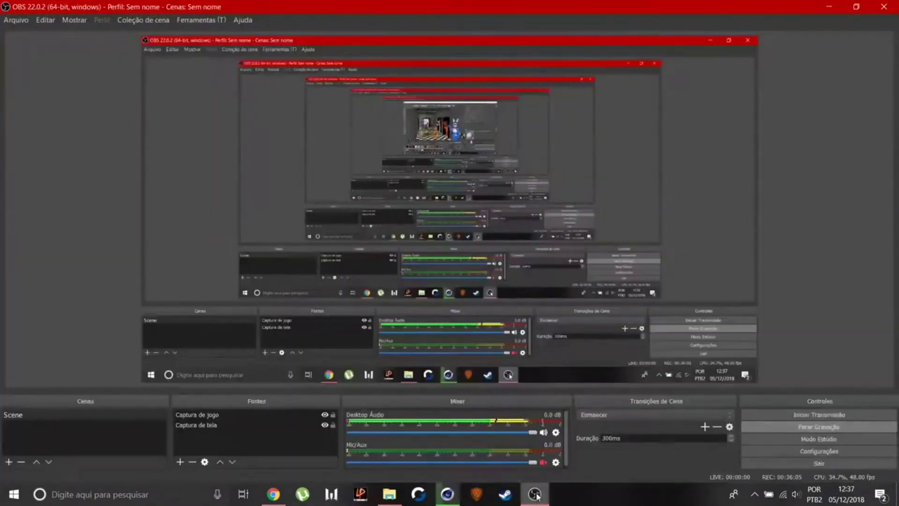
# Render the hallway camera view at 4000x2000 to the Picture Viewer
pyautogui.click(447, 495)
pyautogui.click(285, 37)
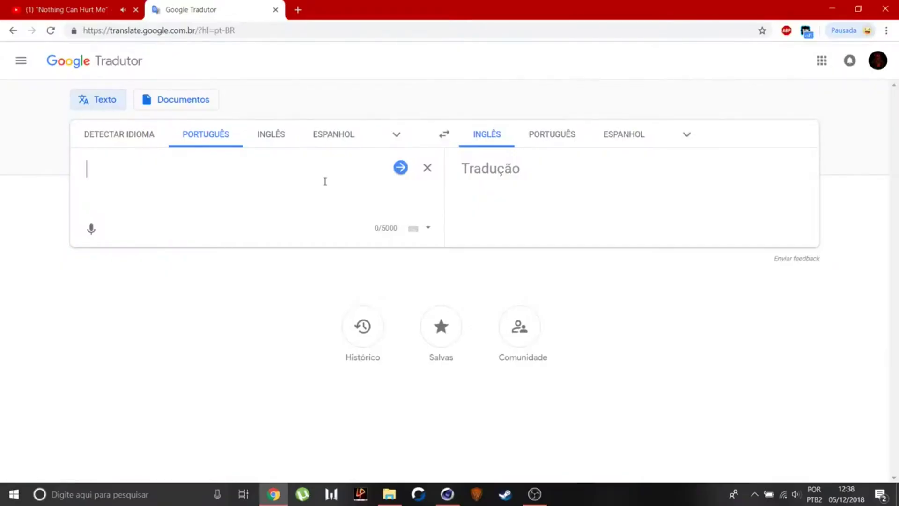
# Translate 'quadragésima' from Portuguese to English, then clear the source text
pyautogui.write('quadragésima')
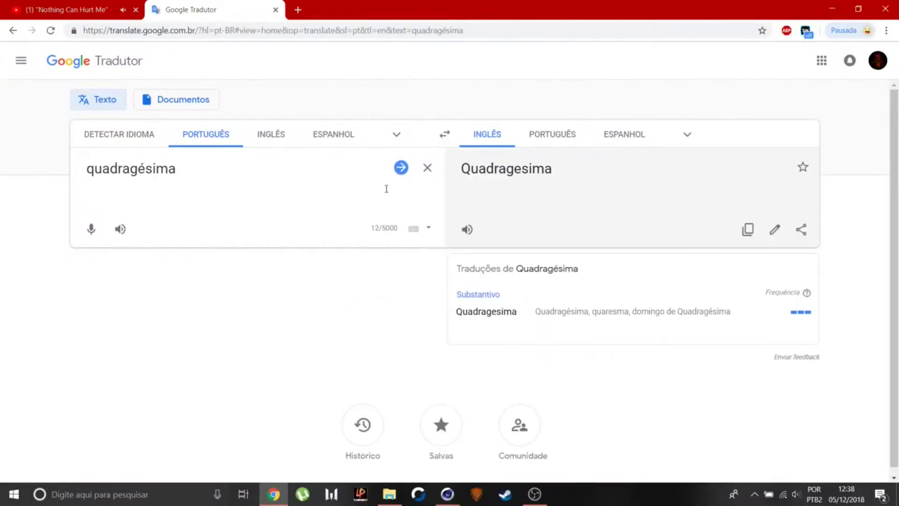
pyautogui.click(426, 167)
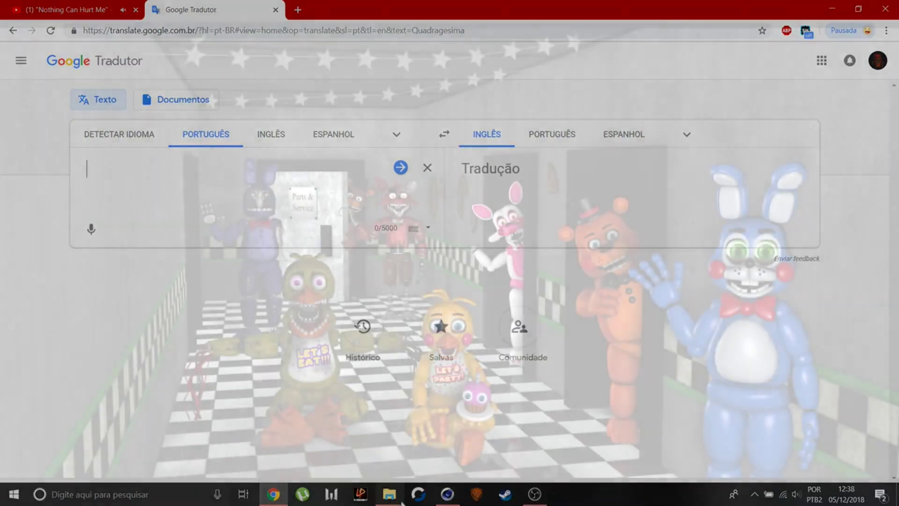